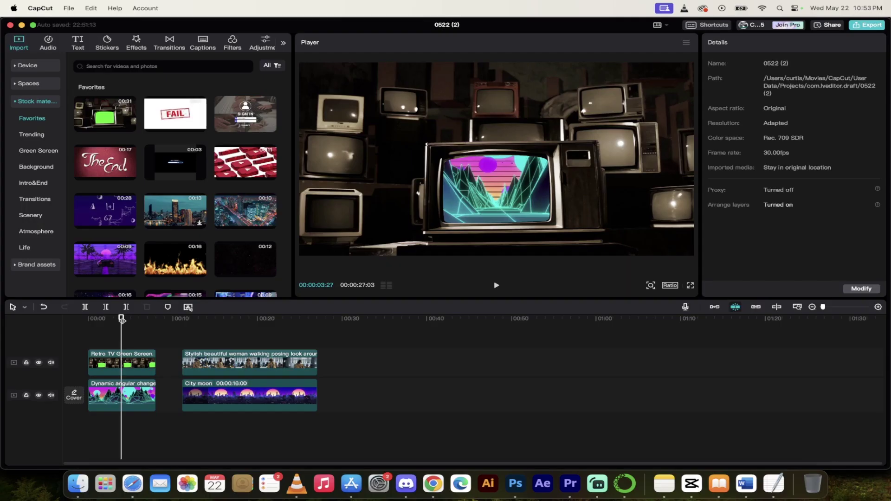
Scrub through the keyed-TV and woman-over-city shots and inspect the woman clip's transform settings.
{"action": "mouse_move", "coordinate": [122, 319]}
{"action": "left_mouse_down"}
{"action": "mouse_move", "coordinate": [112, 319]}
{"action": "mouse_move", "coordinate": [135, 327]}
{"action": "left_mouse_up"}
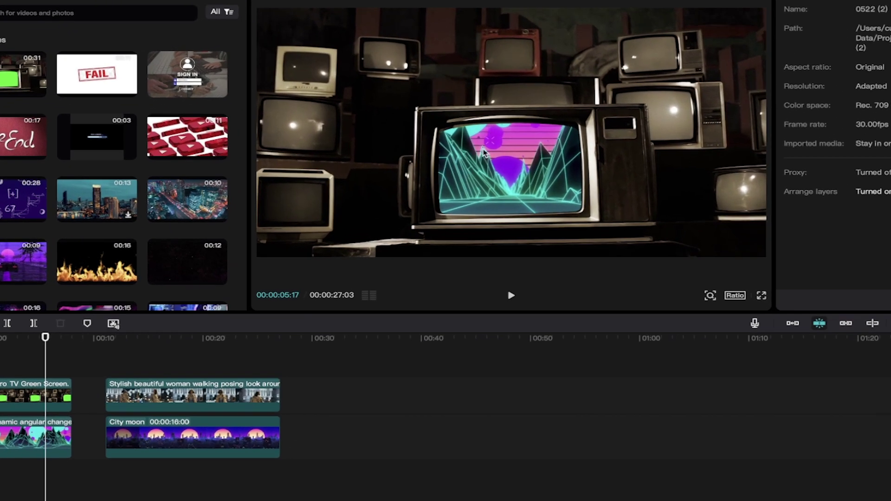
{"action": "left_click", "coordinate": [47, 342]}
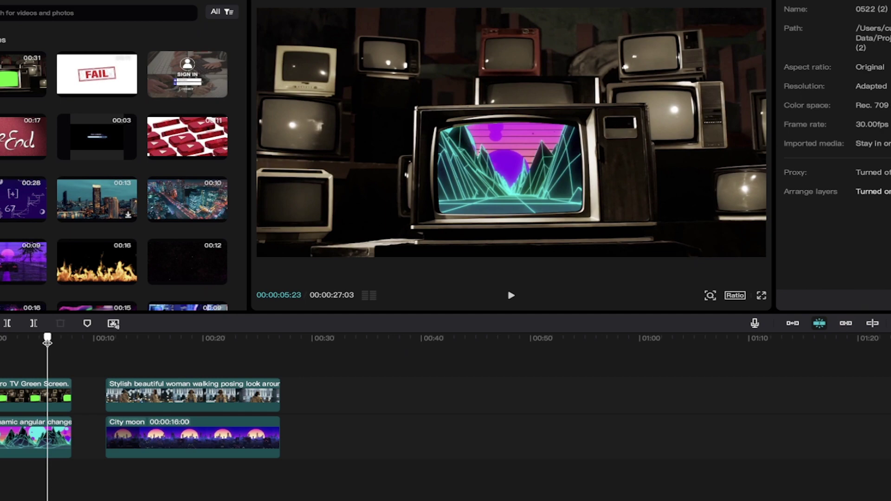
{"action": "left_click_drag", "start_coordinate": [47, 342], "coordinate": [175, 339]}
{"action": "left_click", "coordinate": [176, 397]}
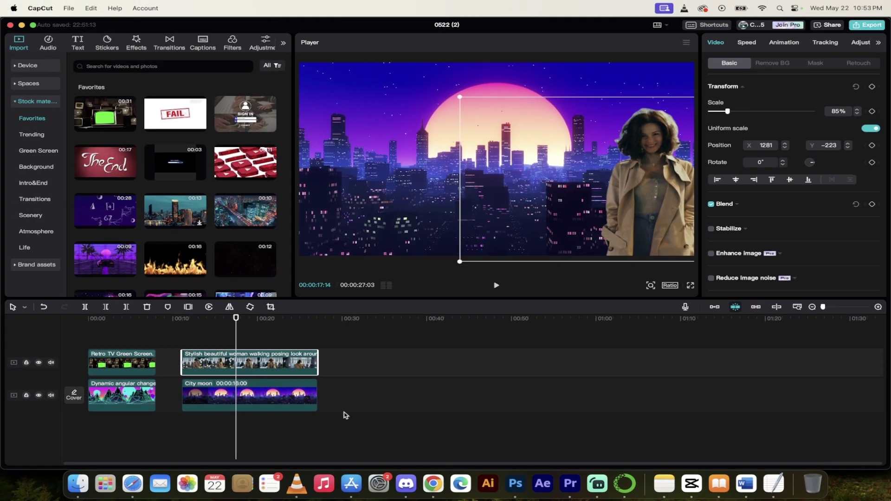
{"action": "left_click", "coordinate": [356, 422]}
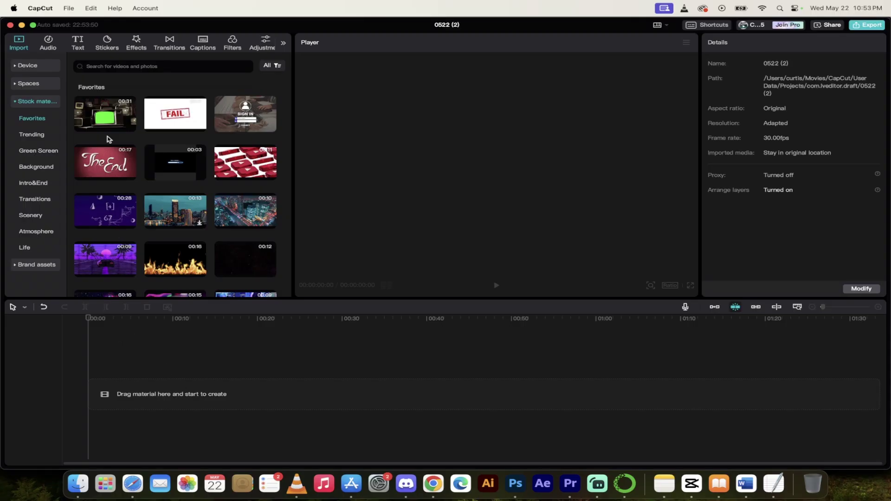
Collapse and re-expand the stock material categories, then widen the category sidebar.
{"action": "mouse_move", "coordinate": [99, 111]}
{"action": "left_click", "coordinate": [35, 102]}
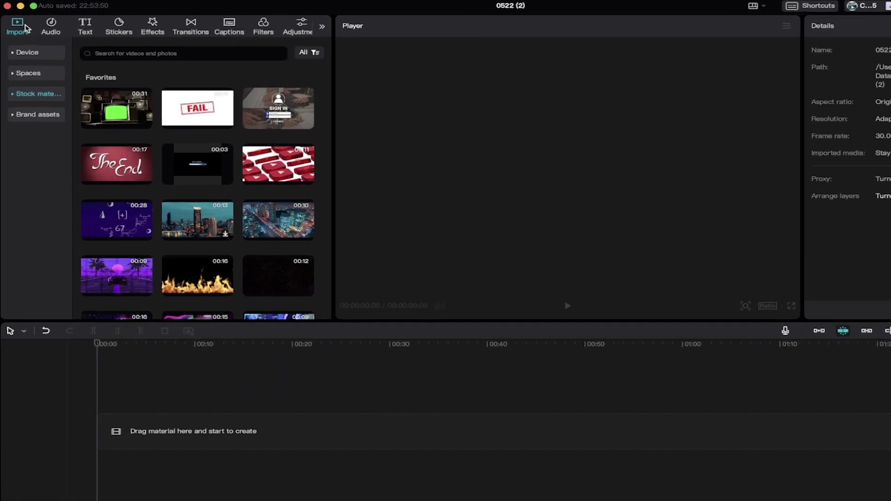
{"action": "left_click", "coordinate": [36, 99]}
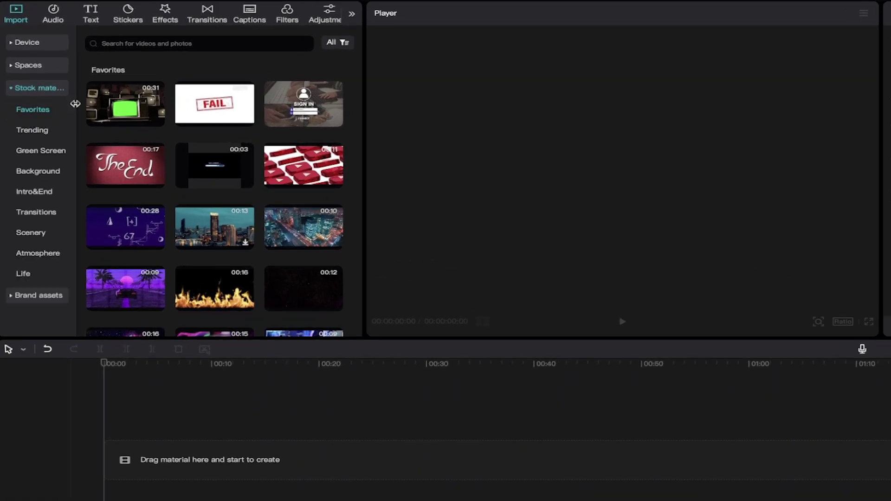
{"action": "left_click_drag", "start_coordinate": [76, 104], "coordinate": [97, 110]}
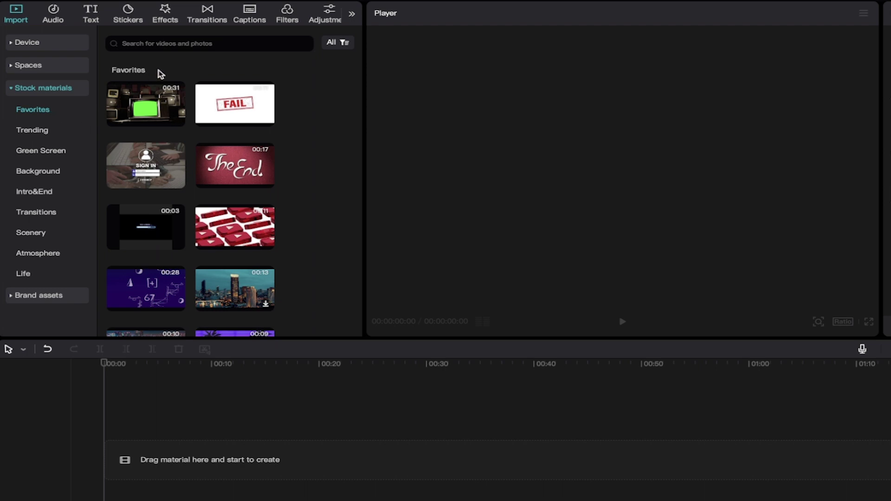
Search stock clips for 'tv' and add the Retro TV Green Screen clip to the timeline.
{"action": "left_click", "coordinate": [195, 43]}
{"action": "type", "text": "tv"}
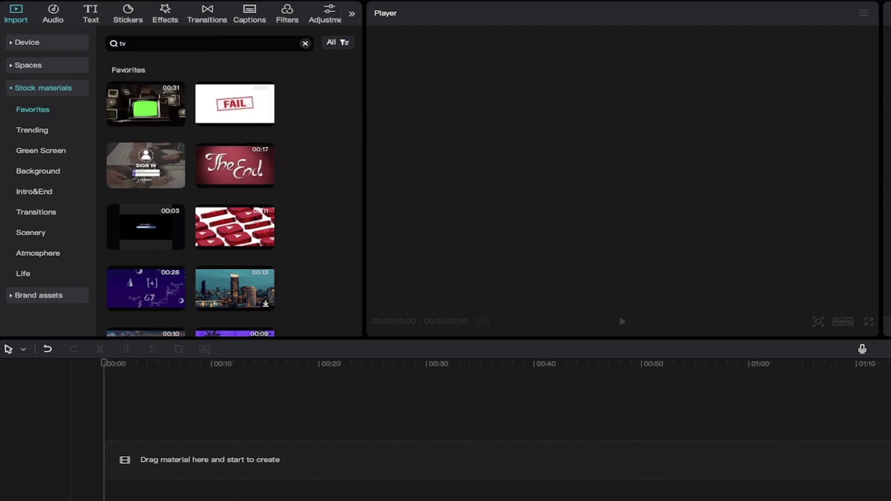
{"action": "key", "text": "Return"}
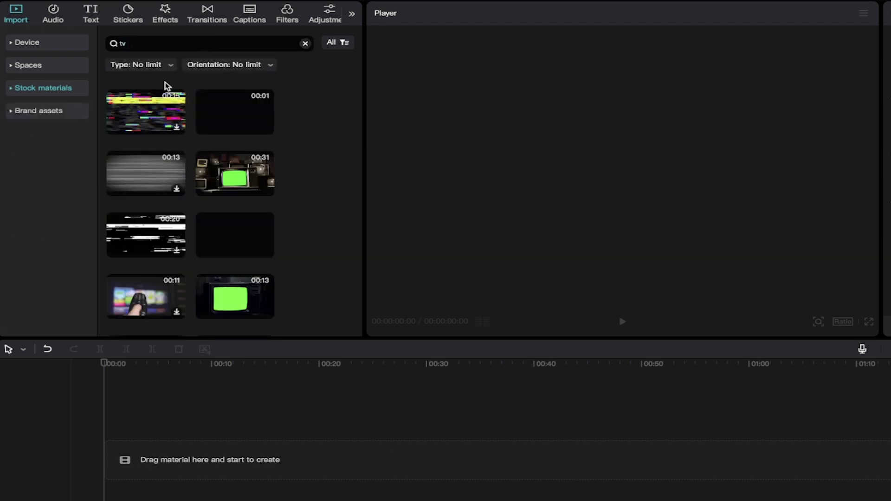
{"action": "mouse_move", "coordinate": [234, 179]}
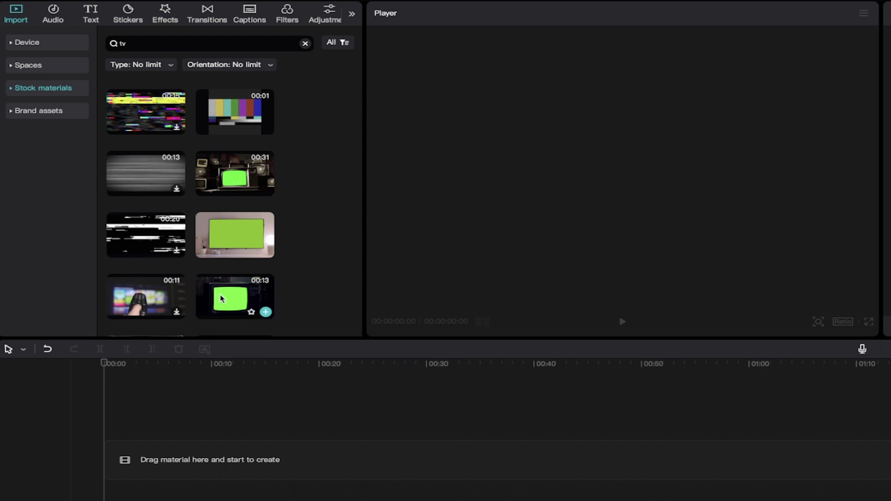
{"action": "left_click", "coordinate": [218, 180]}
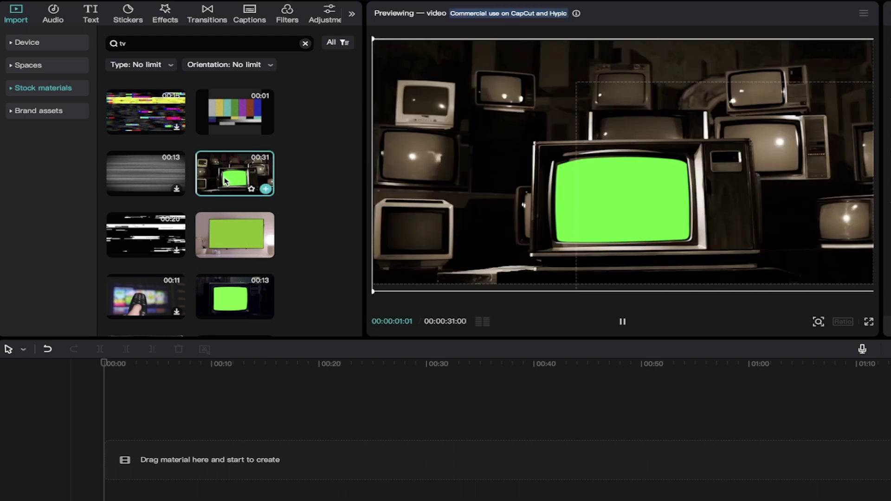
{"action": "left_click_drag", "start_coordinate": [218, 180], "coordinate": [119, 464]}
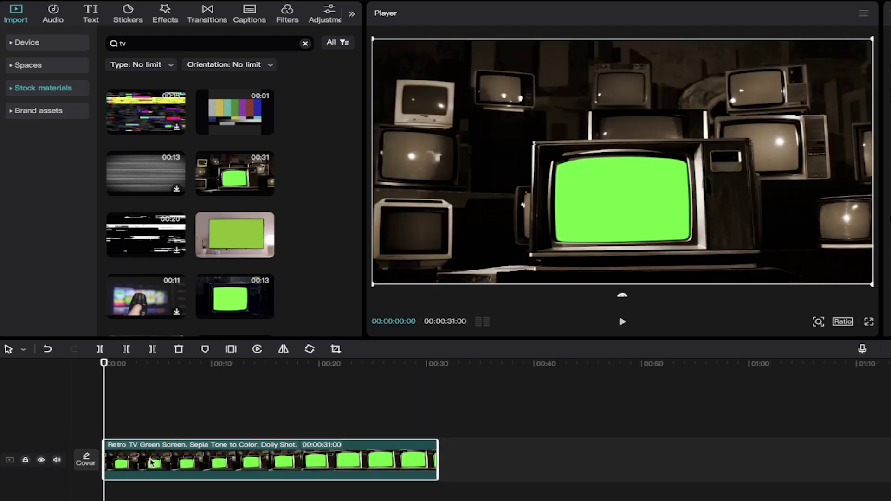
Lift the Retro TV clip to an upper track and drop the 7-second Squares neon blue background below it.
{"action": "left_click_drag", "start_coordinate": [152, 460], "coordinate": [155, 426]}
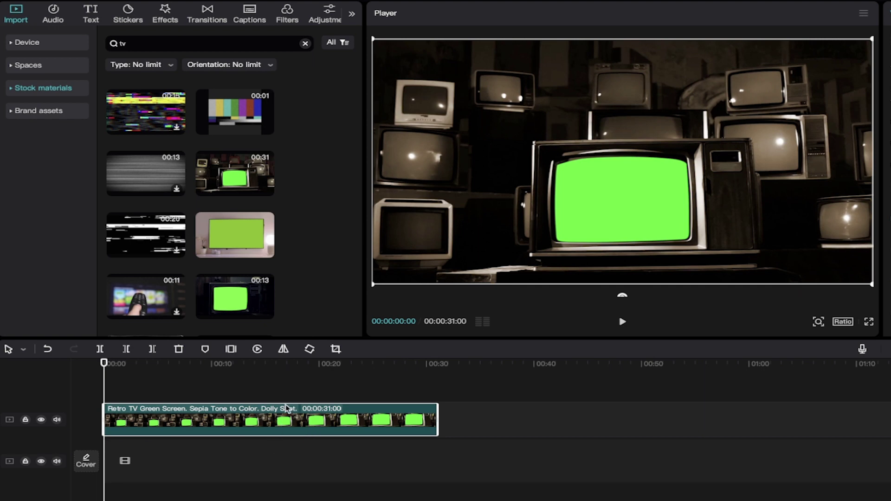
{"action": "left_click", "coordinate": [19, 91]}
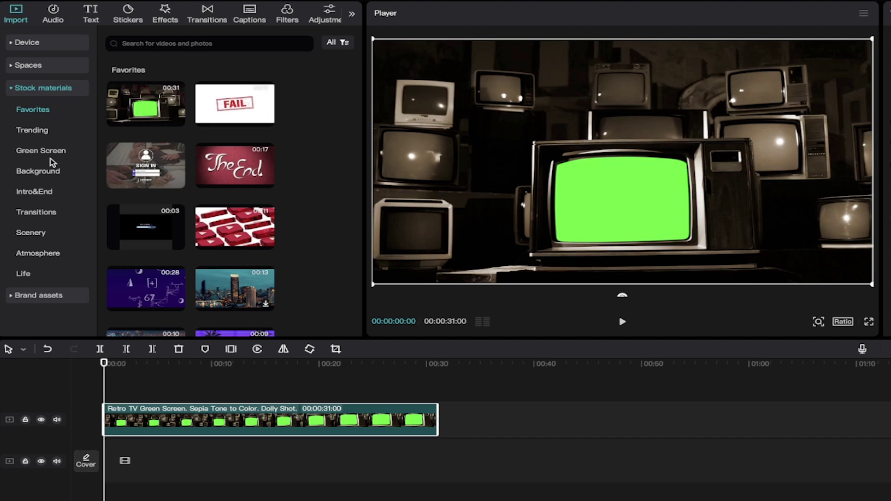
{"action": "left_click", "coordinate": [45, 175]}
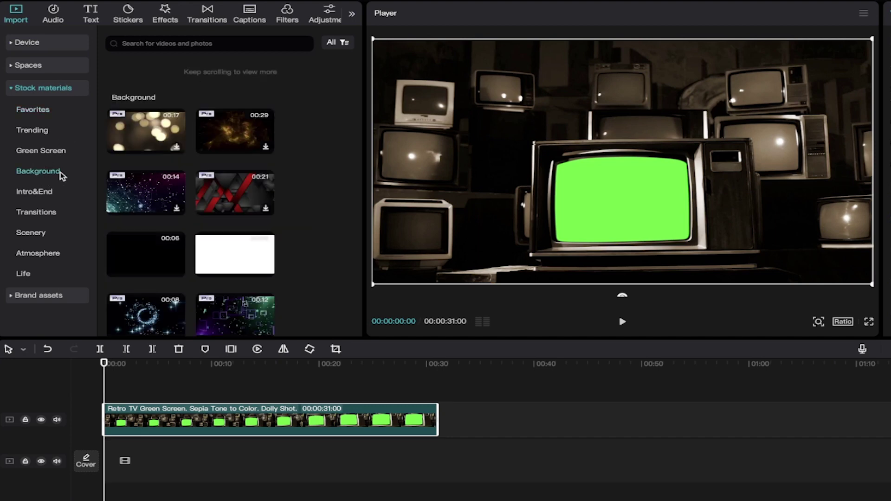
{"action": "scroll", "coordinate": [147, 199], "scroll_direction": "down", "scroll_amount": 2}
{"action": "scroll", "coordinate": [225, 209], "scroll_direction": "down", "scroll_amount": 3}
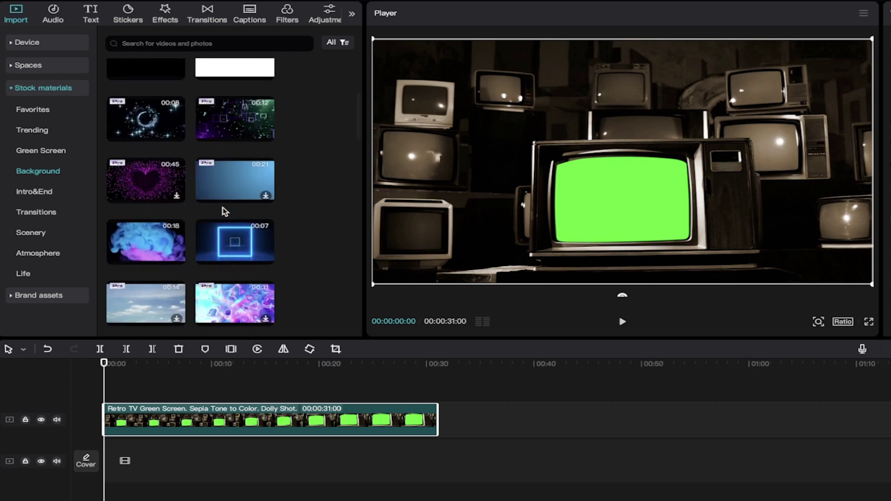
{"action": "left_click", "coordinate": [226, 189]}
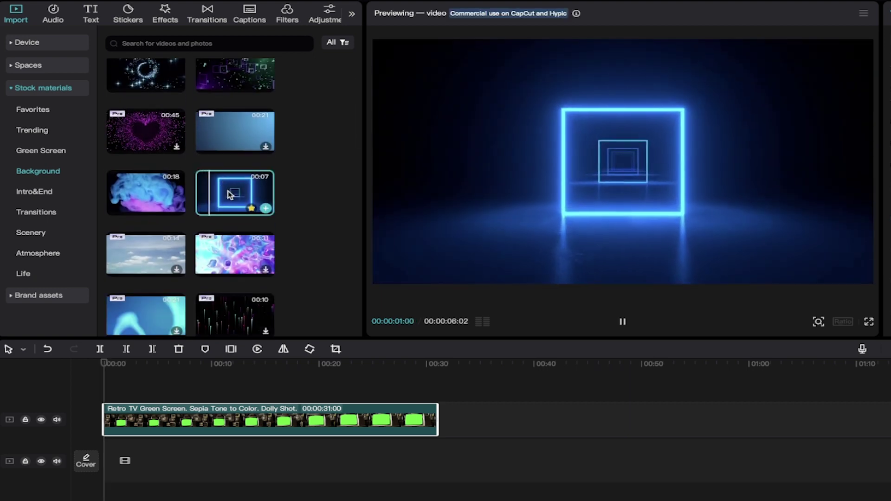
{"action": "left_click_drag", "start_coordinate": [216, 193], "coordinate": [111, 464]}
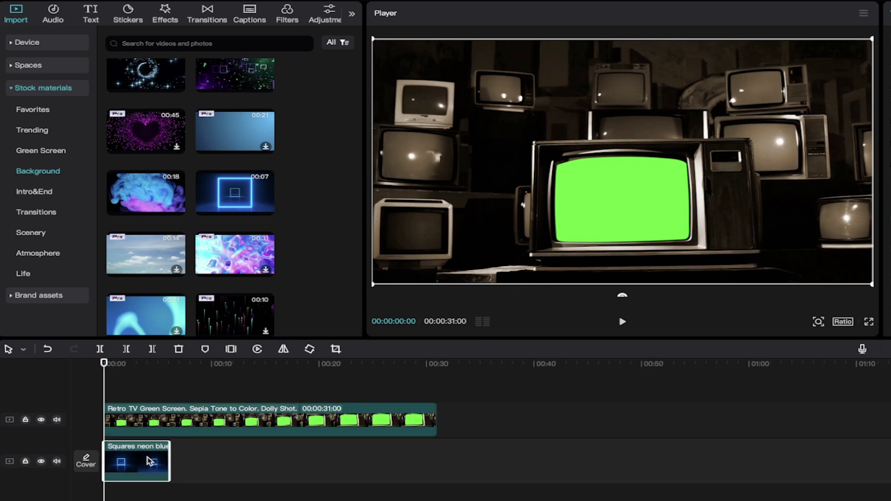
{"action": "mouse_move", "coordinate": [107, 372]}
{"action": "left_mouse_down"}
{"action": "mouse_move", "coordinate": [149, 374]}
{"action": "mouse_move", "coordinate": [103, 377]}
{"action": "left_mouse_up"}
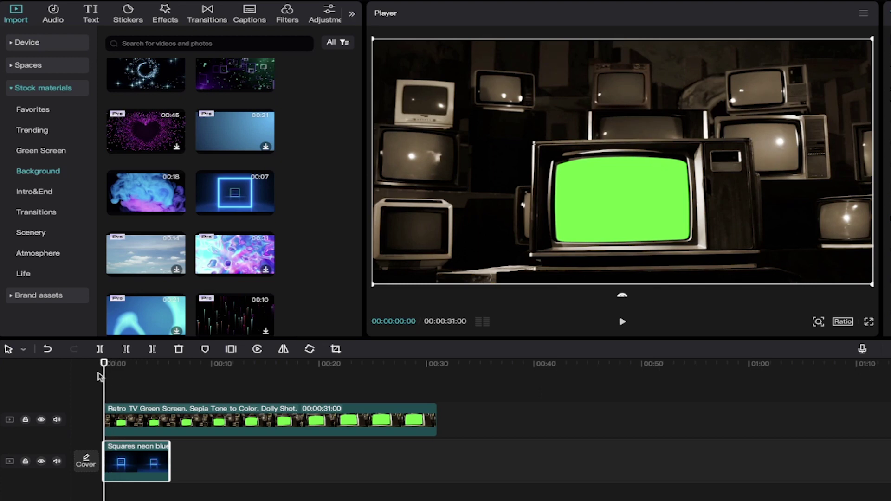
Trim the Retro TV clip's end to the neon background's length, then scrub to about two seconds.
{"action": "left_click", "coordinate": [143, 422]}
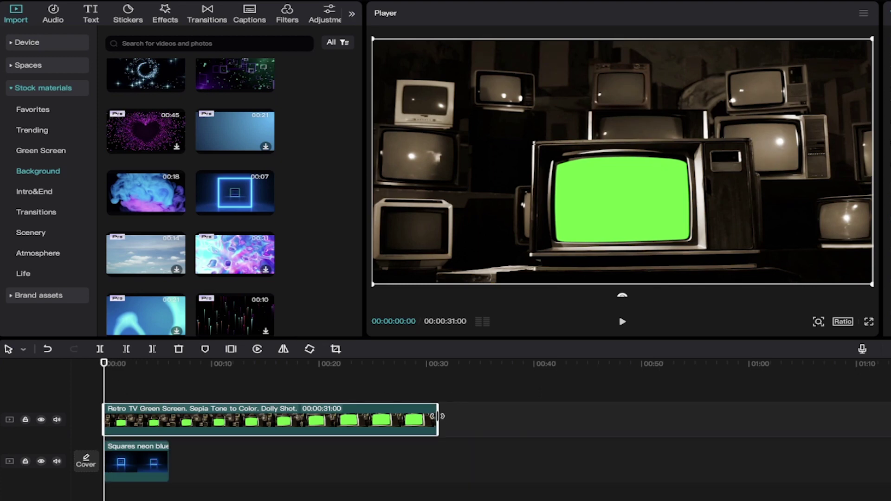
{"action": "left_click_drag", "start_coordinate": [438, 416], "coordinate": [170, 432]}
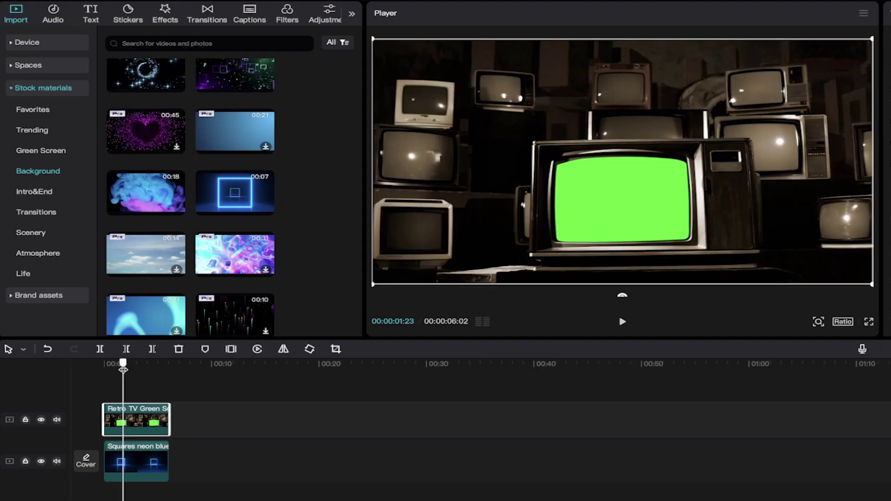
{"action": "left_click_drag", "start_coordinate": [124, 370], "coordinate": [120, 369]}
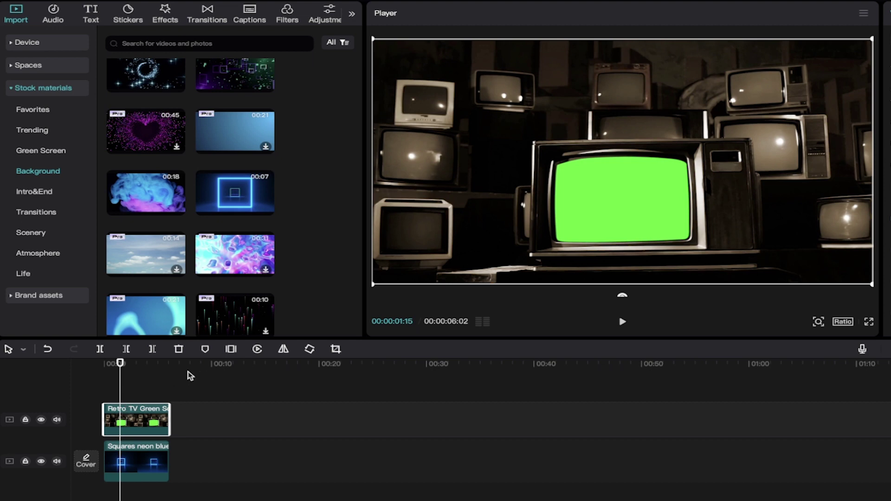
{"action": "left_click", "coordinate": [154, 370]}
{"action": "left_click_drag", "start_coordinate": [150, 374], "coordinate": [131, 367]}
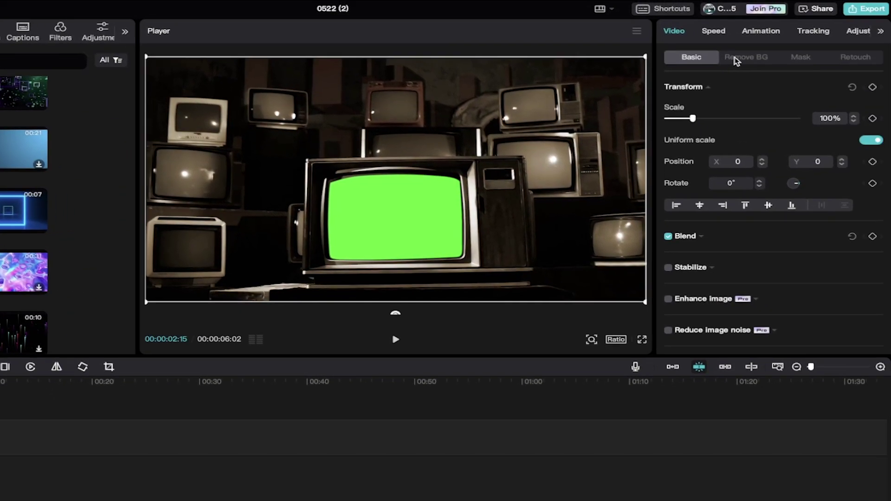
Enable Chroma key on the TV clip, sample the green screen, and set Intensity 50 and Shadow 10.
{"action": "left_click", "coordinate": [788, 54]}
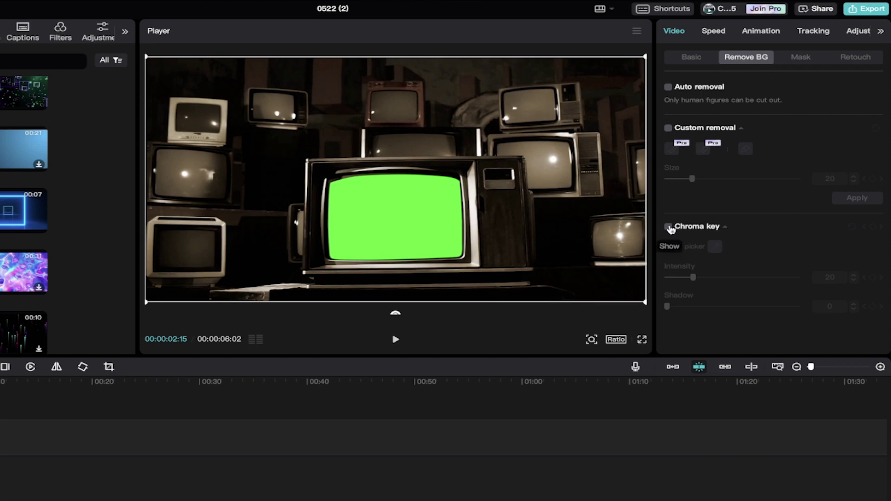
{"action": "left_click", "coordinate": [668, 227]}
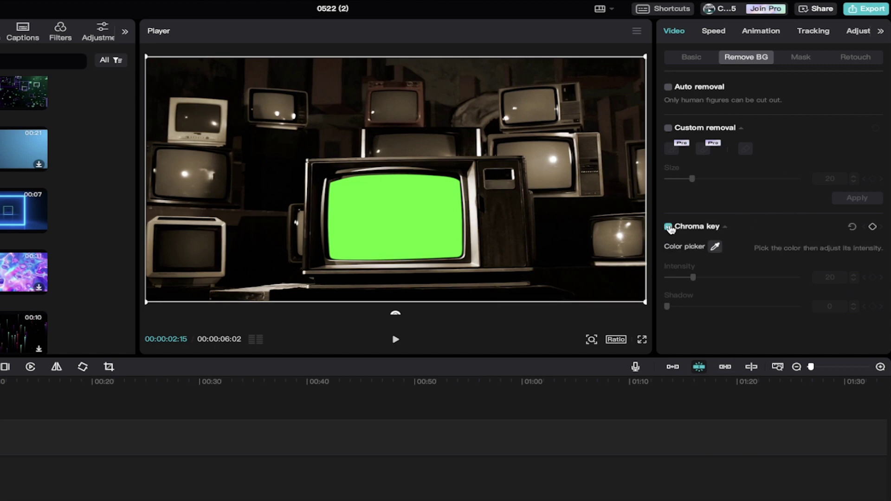
{"action": "left_click", "coordinate": [715, 248]}
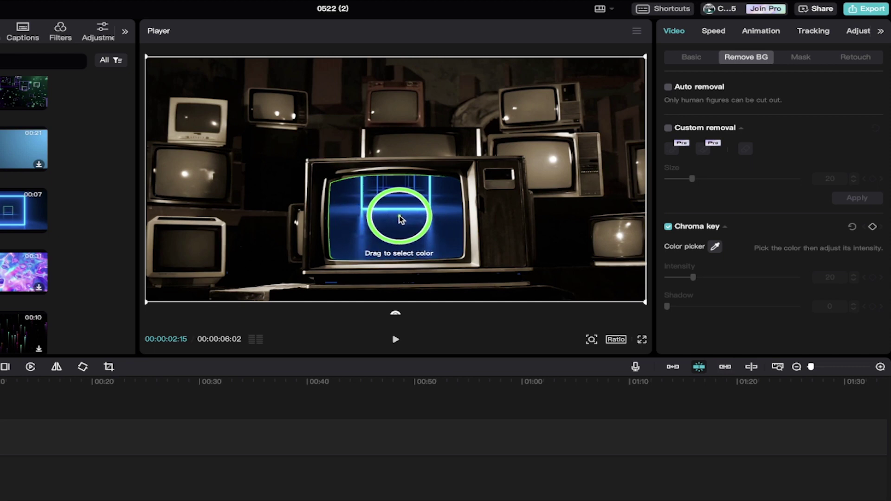
{"action": "left_click", "coordinate": [400, 218]}
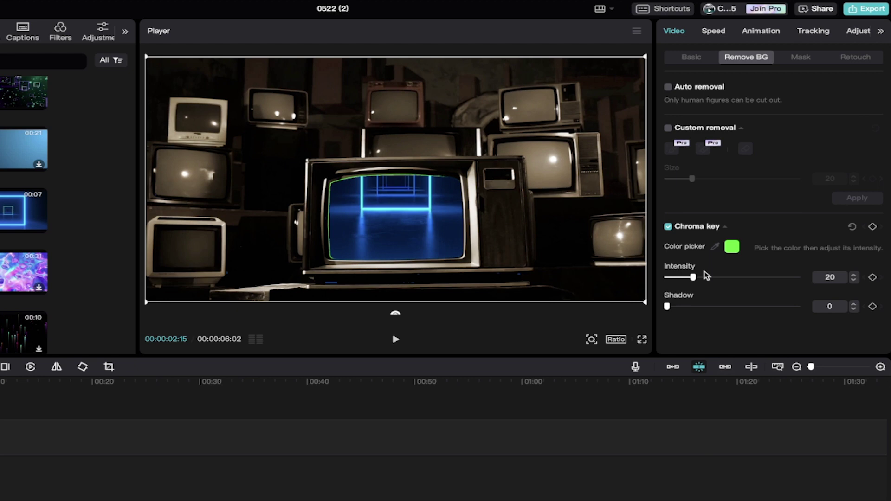
{"action": "left_click_drag", "start_coordinate": [694, 278], "coordinate": [730, 277]}
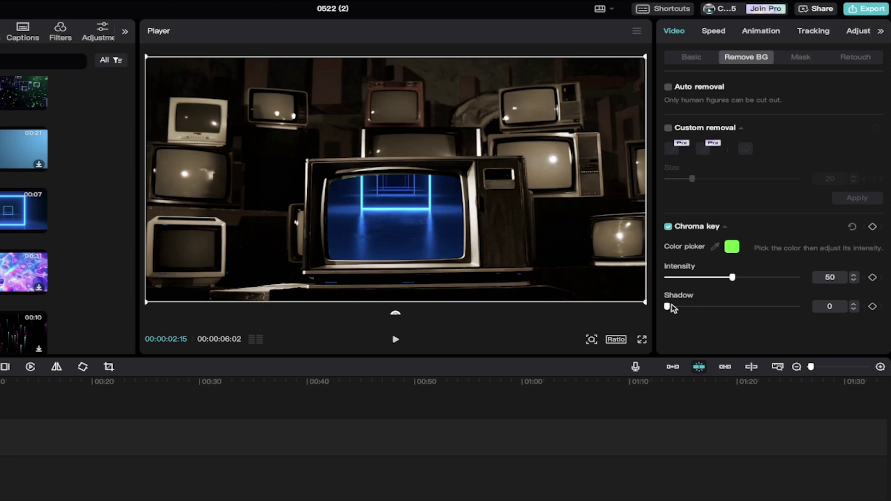
{"action": "left_click_drag", "start_coordinate": [669, 307], "coordinate": [680, 308]}
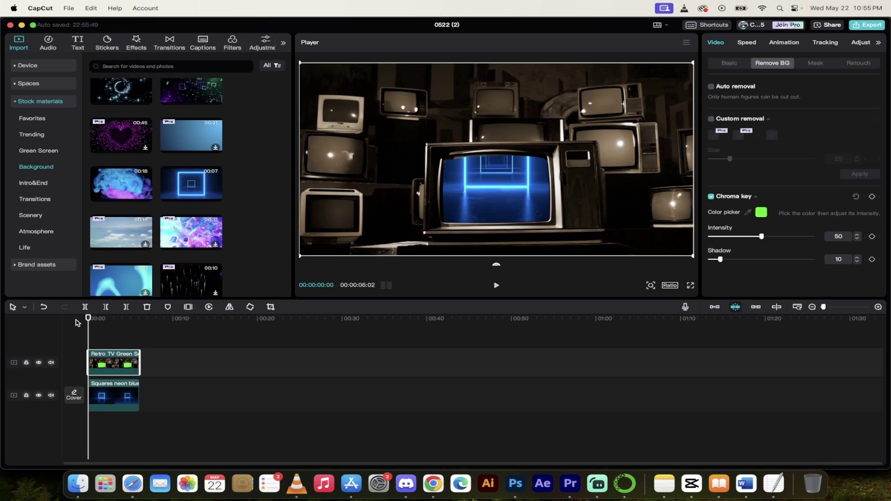
Scale down the Squares neon blue clip and move it onto the TV screen.
{"action": "key", "text": "space"}
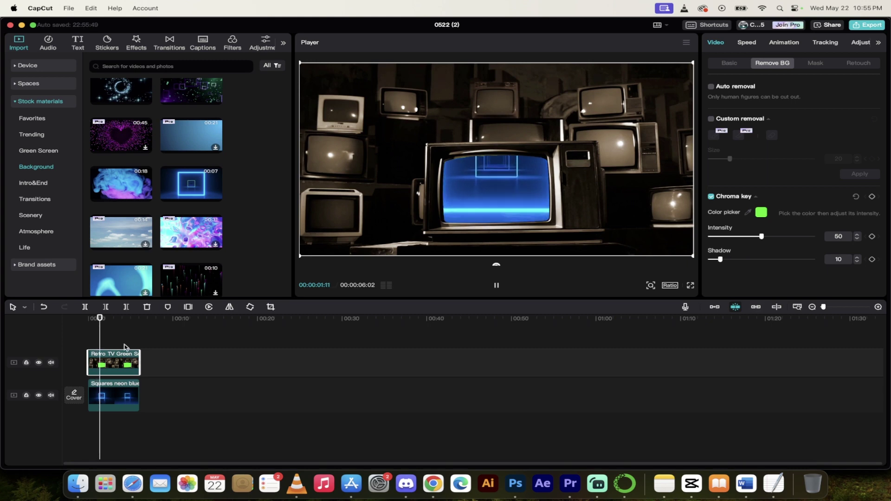
{"action": "key", "text": "space"}
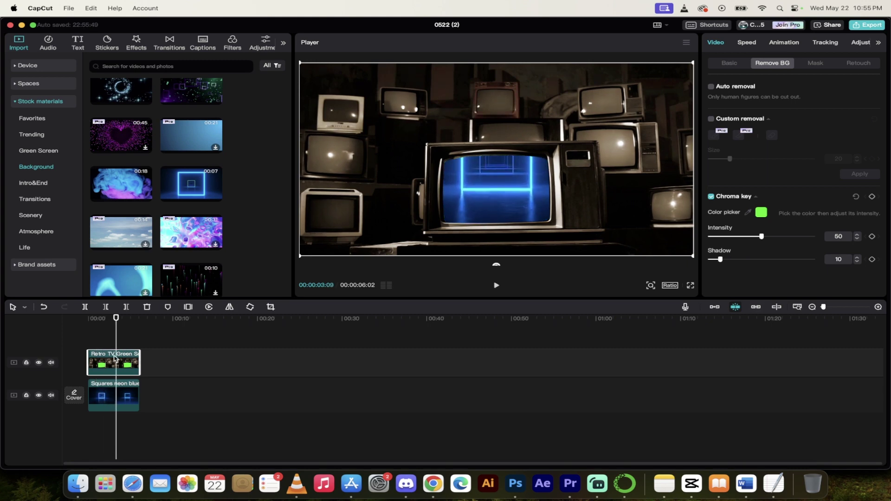
{"action": "left_click", "coordinate": [102, 399]}
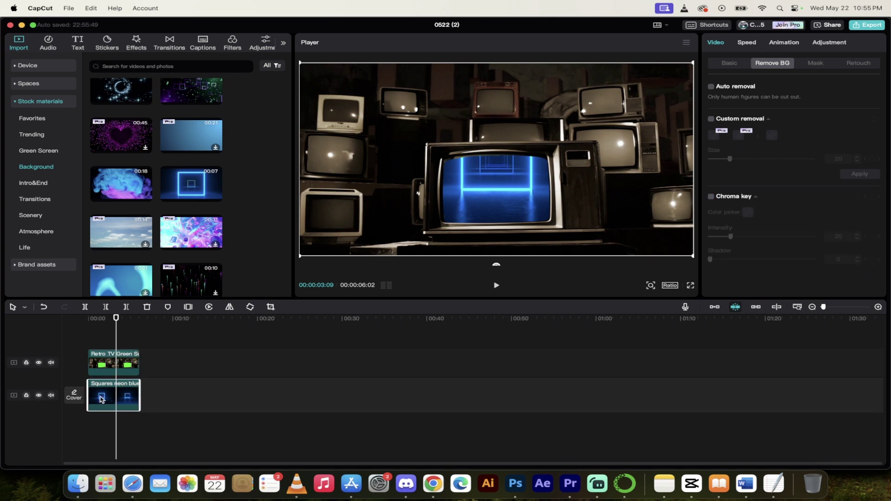
{"action": "left_click", "coordinate": [129, 361]}
{"action": "left_click", "coordinate": [113, 393]}
{"action": "left_click_drag", "start_coordinate": [302, 64], "coordinate": [351, 88]}
{"action": "left_click_drag", "start_coordinate": [475, 177], "coordinate": [484, 211]}
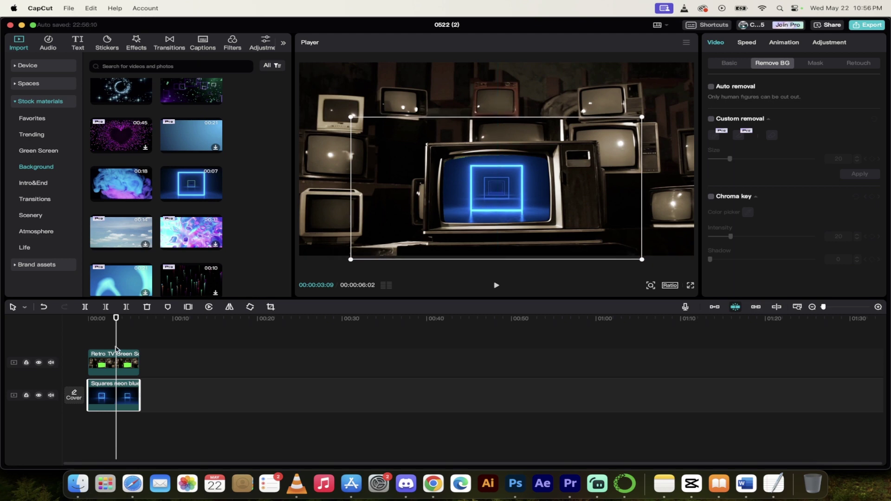
Replay the edit from the start to check the neon background's fit inside the TV.
{"action": "left_click_drag", "start_coordinate": [116, 329], "coordinate": [69, 327]}
{"action": "key", "text": "space"}
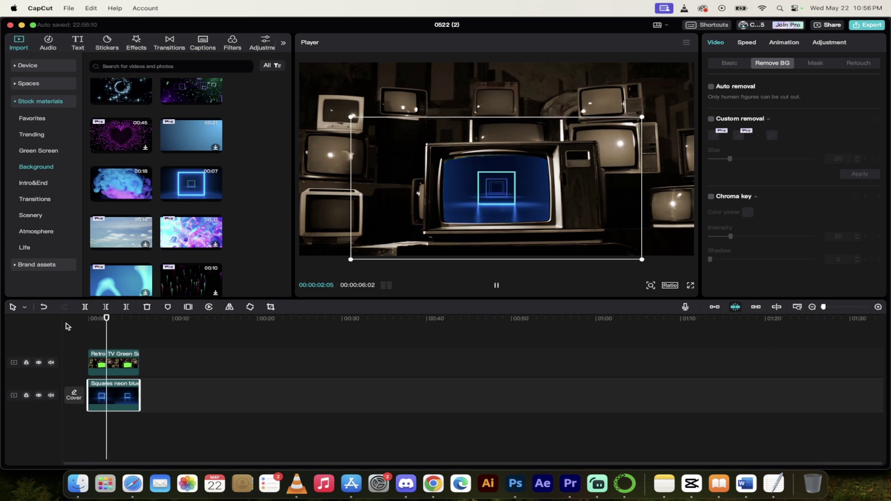
{"action": "key", "text": "space"}
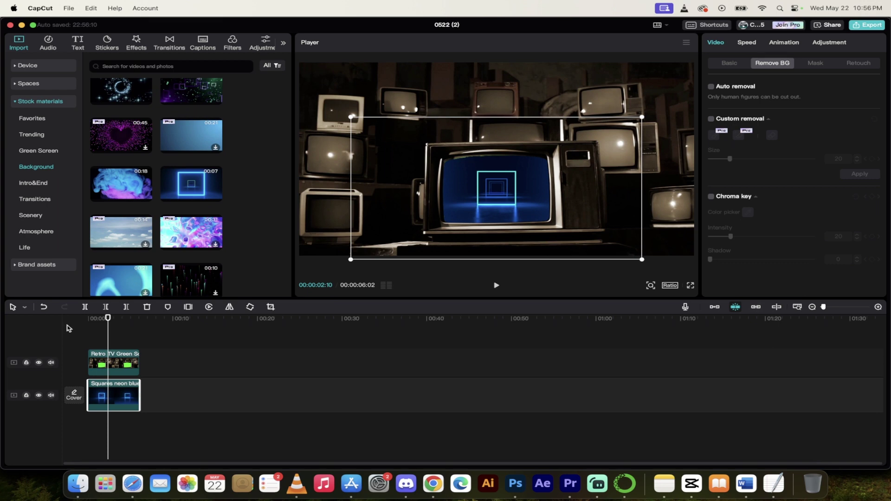
Deselect the clip, open Import's stock materials library and scroll down through its categories.
{"action": "left_click", "coordinate": [180, 358]}
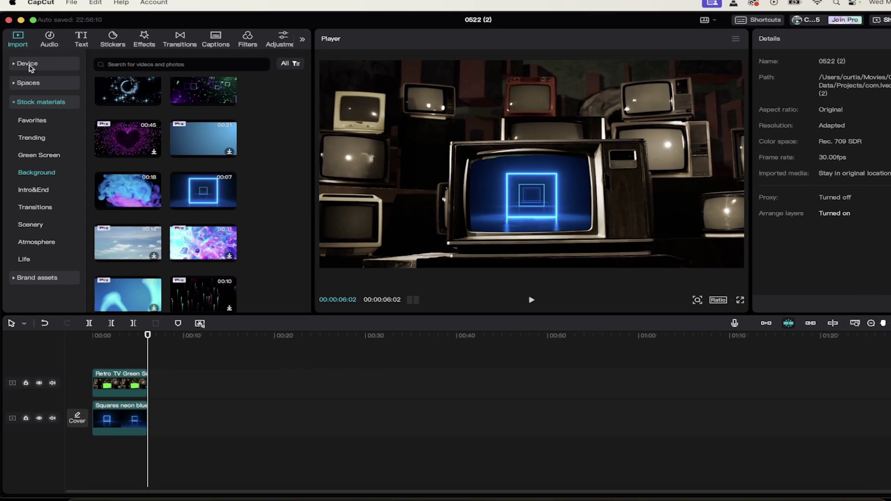
{"action": "left_click", "coordinate": [37, 67]}
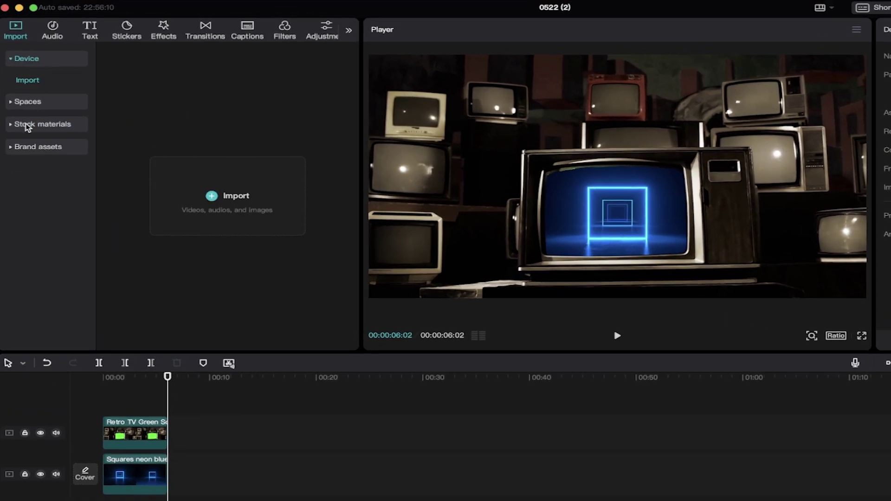
{"action": "left_click", "coordinate": [28, 126]}
{"action": "scroll", "coordinate": [191, 220], "scroll_direction": "down", "scroll_amount": 2}
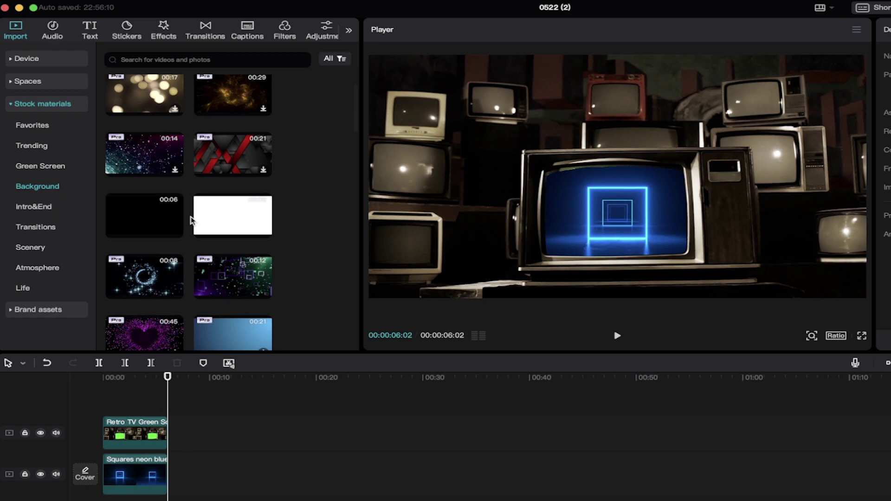
{"action": "scroll", "coordinate": [190, 220], "scroll_direction": "down", "scroll_amount": 7}
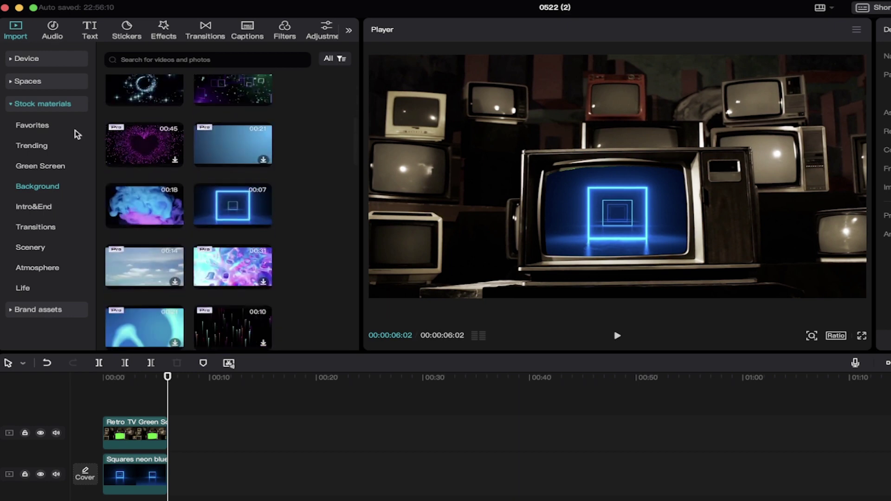
{"action": "scroll", "coordinate": [241, 272], "scroll_direction": "down", "scroll_amount": 2}
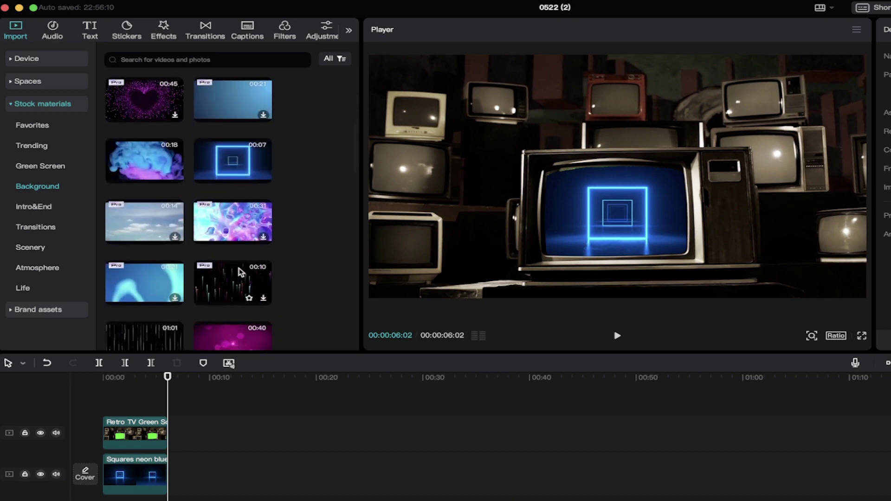
{"action": "scroll", "coordinate": [241, 272], "scroll_direction": "down", "scroll_amount": 2}
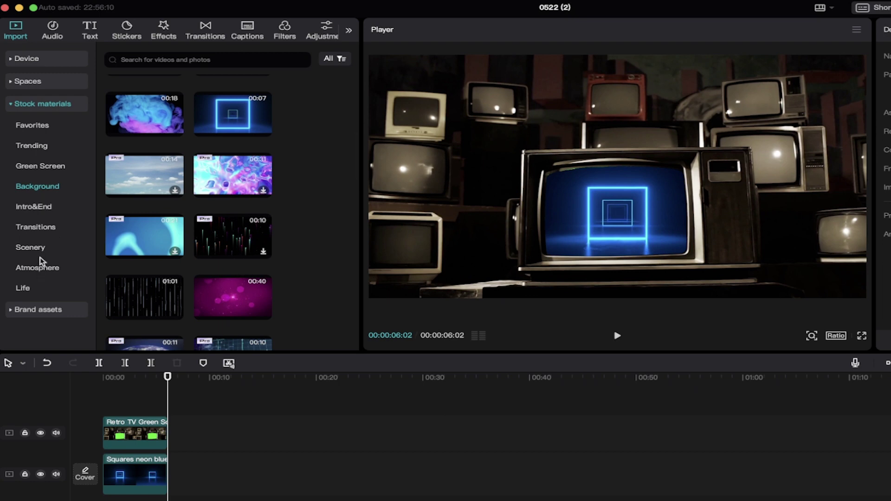
Preview the 'Stylish beautiful woman walking' Life clip and place it after the Retro TV clip at about 9 seconds.
{"action": "left_click", "coordinate": [21, 289]}
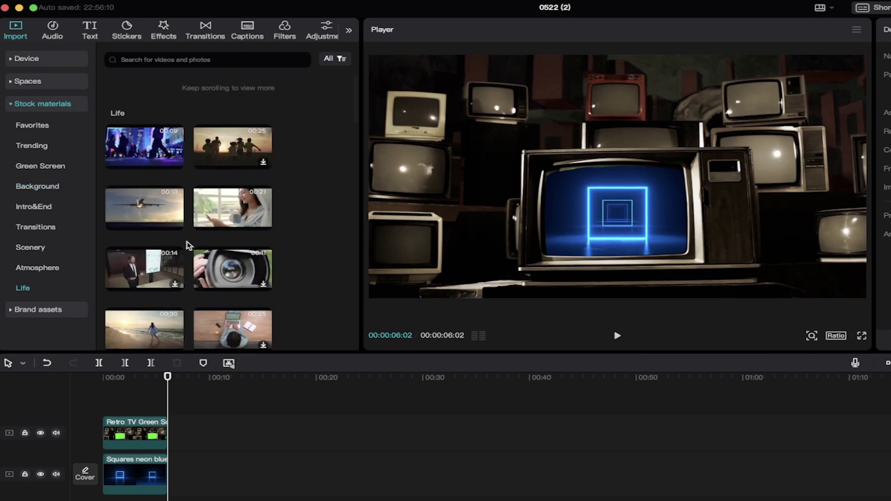
{"action": "scroll", "coordinate": [188, 245], "scroll_direction": "down", "scroll_amount": 1}
{"action": "scroll", "coordinate": [189, 246], "scroll_direction": "down", "scroll_amount": 5}
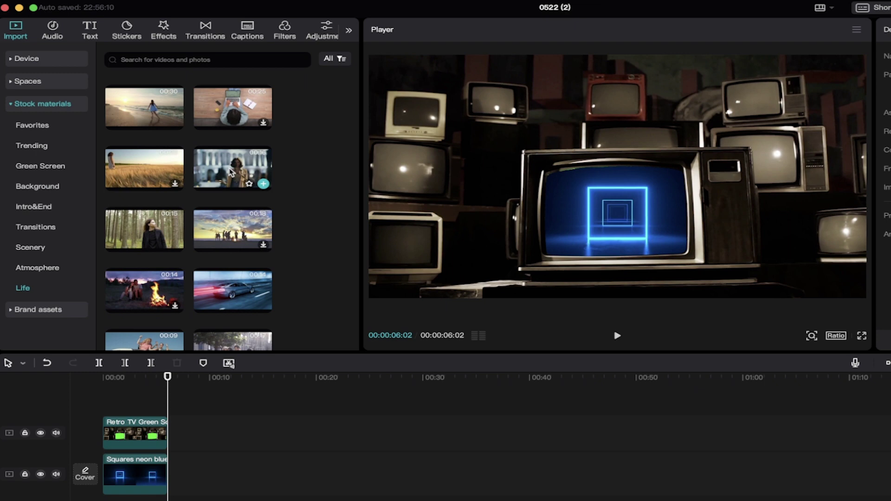
{"action": "left_click", "coordinate": [231, 172]}
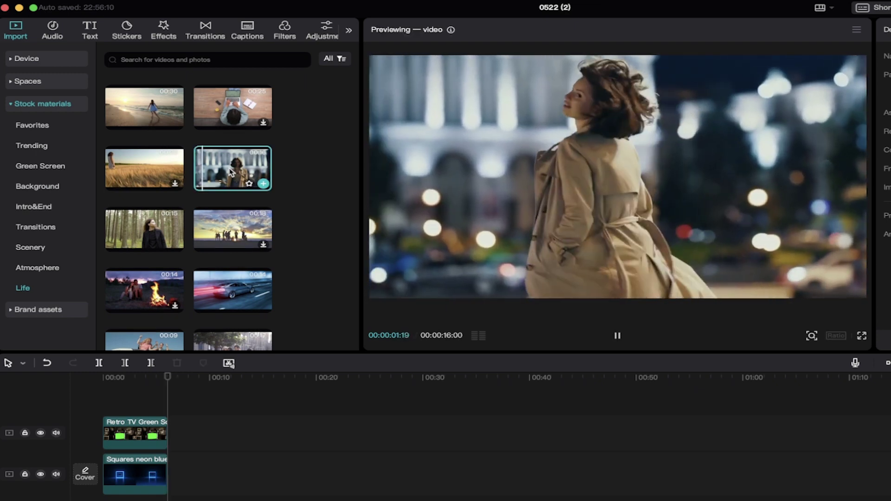
{"action": "key", "text": "space"}
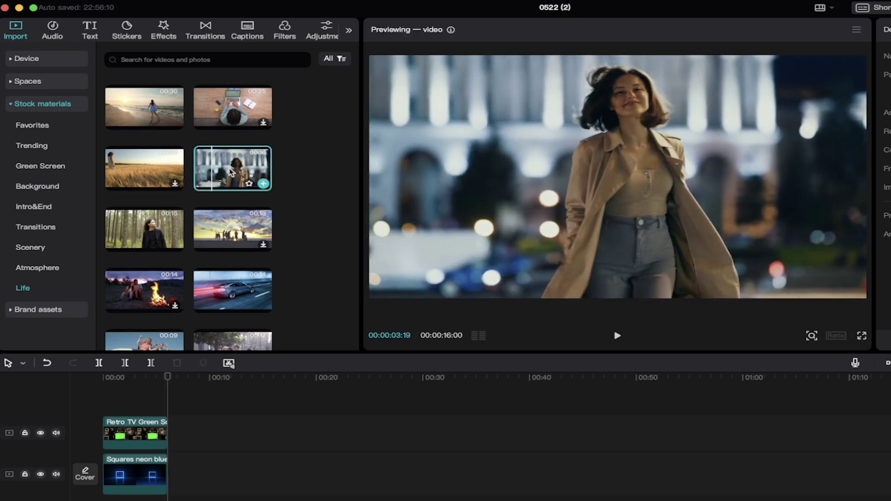
{"action": "left_click_drag", "start_coordinate": [231, 172], "coordinate": [250, 385]}
{"action": "left_click", "coordinate": [200, 390]}
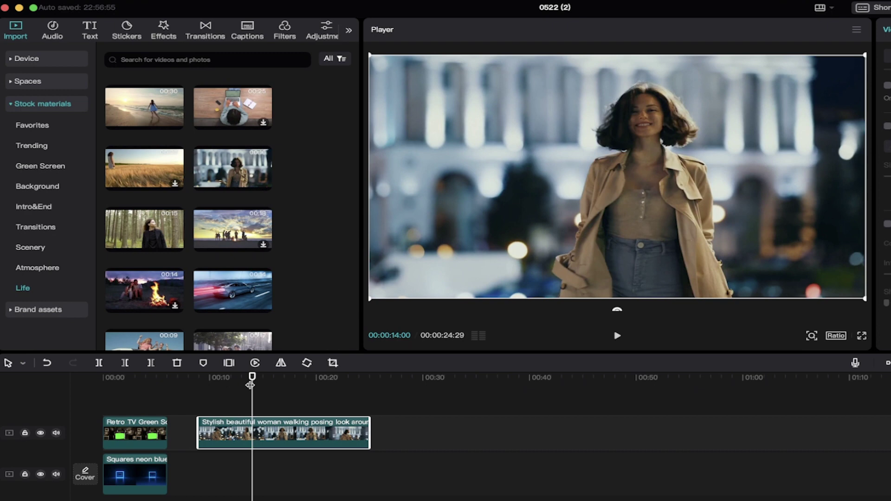
Reopen the stock Background category and scroll down through its clips.
{"action": "left_click", "coordinate": [53, 105]}
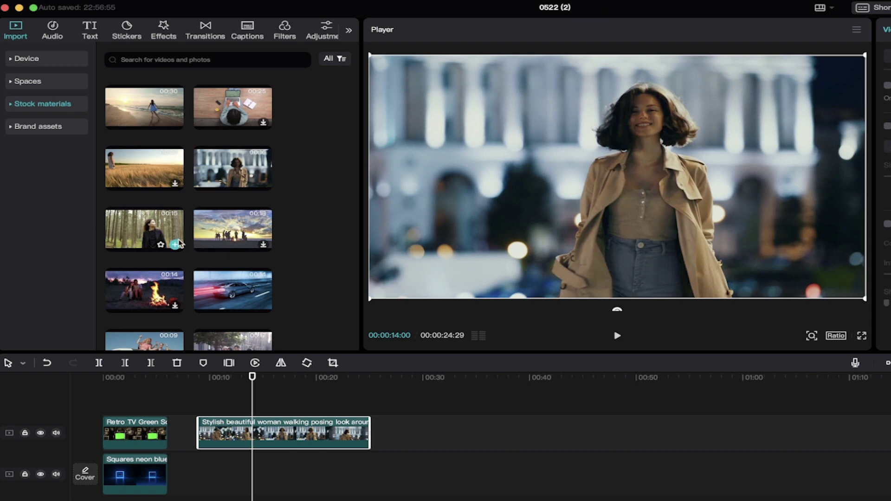
{"action": "left_click", "coordinate": [26, 107]}
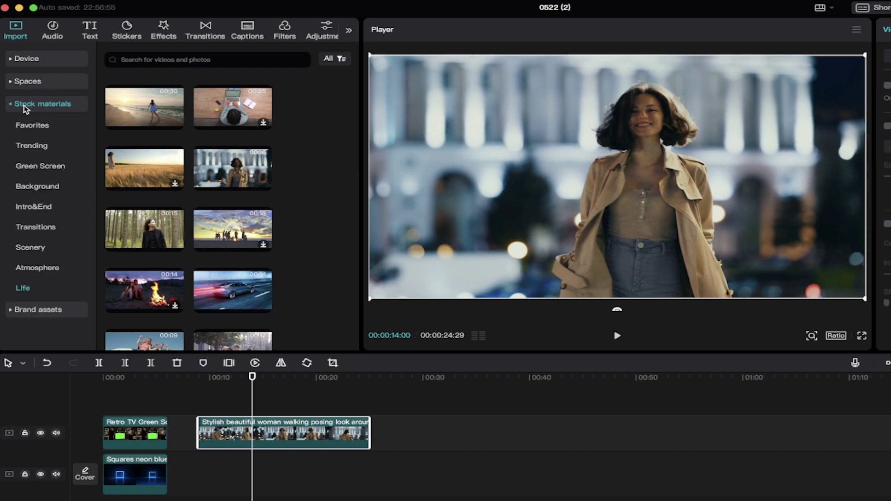
{"action": "left_click", "coordinate": [37, 188]}
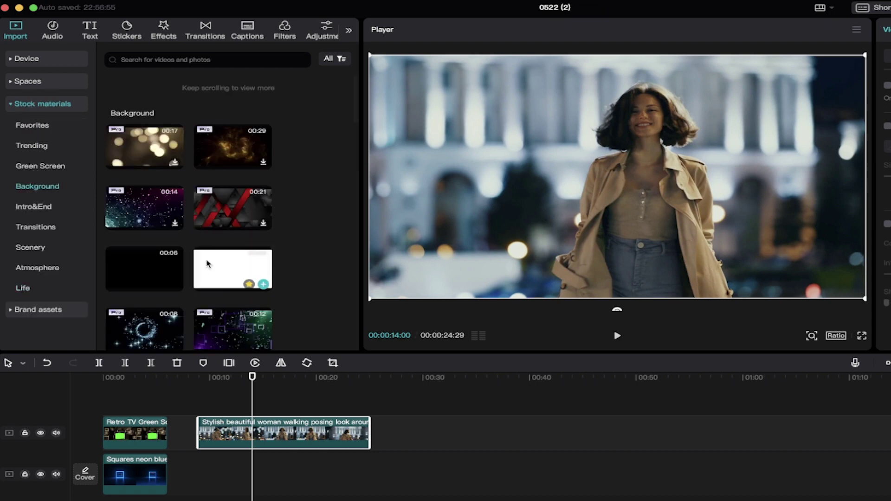
{"action": "scroll", "coordinate": [209, 260], "scroll_direction": "down", "scroll_amount": 5}
{"action": "scroll", "coordinate": [209, 264], "scroll_direction": "down", "scroll_amount": 5}
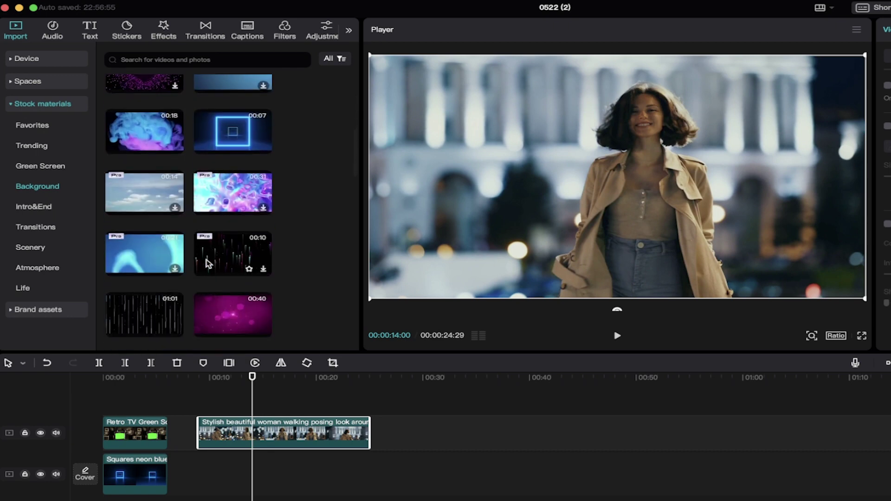
{"action": "scroll", "coordinate": [208, 263], "scroll_direction": "down", "scroll_amount": 4}
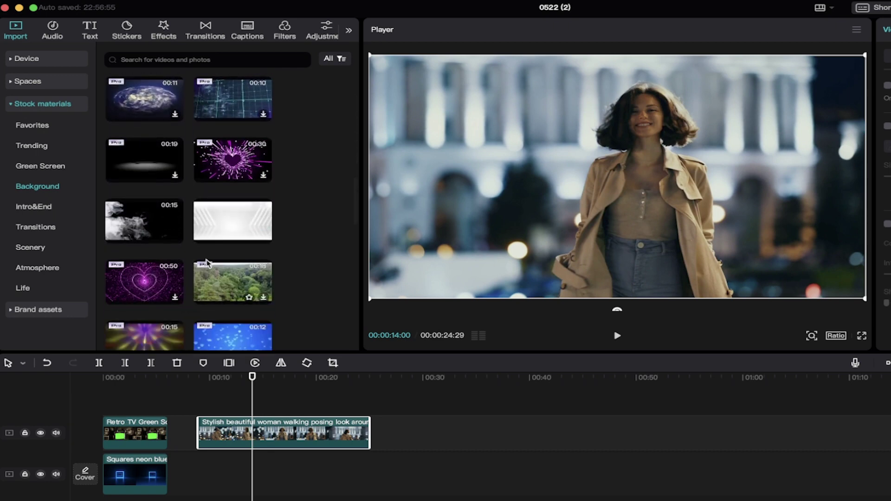
{"action": "scroll", "coordinate": [209, 232], "scroll_direction": "down", "scroll_amount": 5}
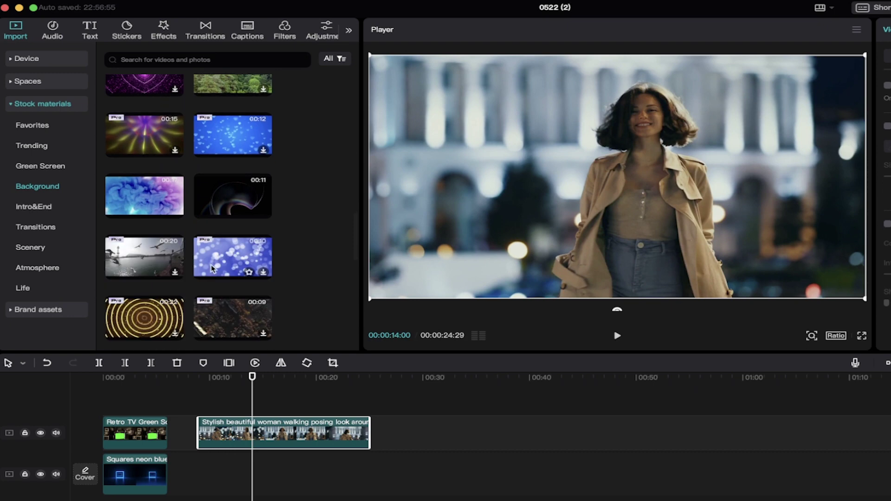
{"action": "scroll", "coordinate": [181, 250], "scroll_direction": "down", "scroll_amount": 1}
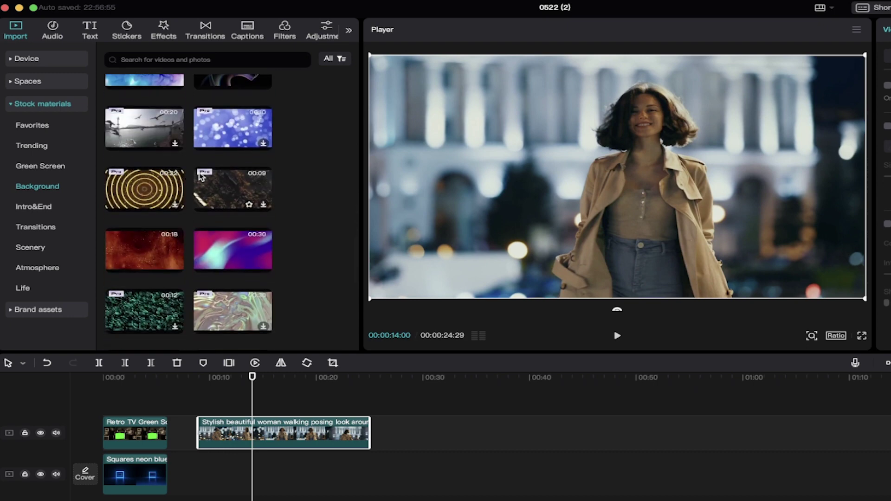
{"action": "scroll", "coordinate": [205, 178], "scroll_direction": "down", "scroll_amount": 2}
Place the pink-blue background-r-gradient-1 (28) clip on track 2 under the woman, trimmed to 16 seconds.
{"action": "left_click", "coordinate": [226, 183]}
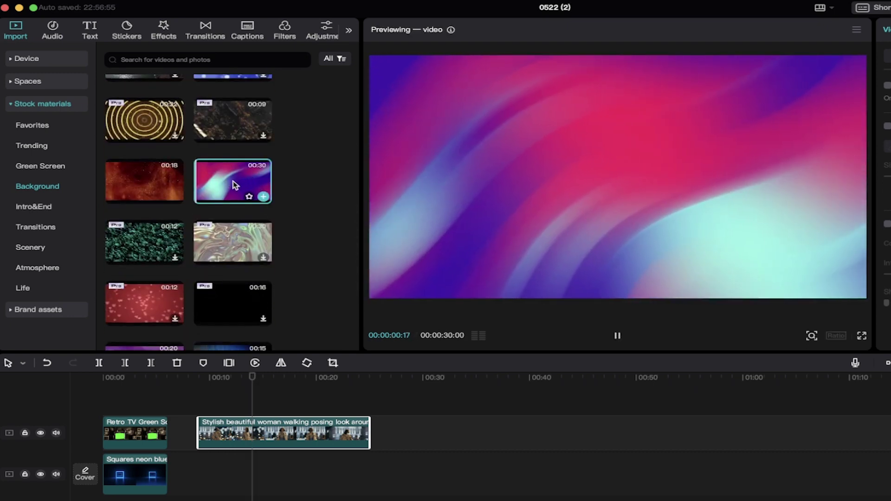
{"action": "left_click_drag", "start_coordinate": [224, 187], "coordinate": [198, 478]}
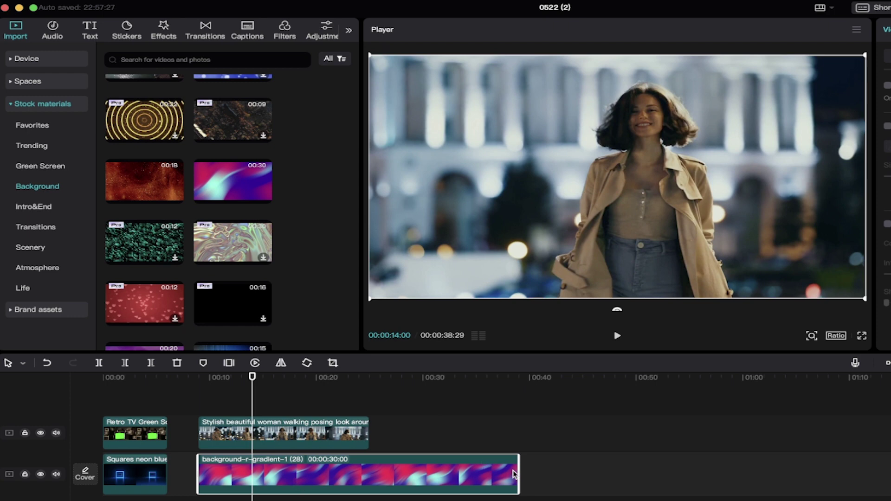
{"action": "left_click_drag", "start_coordinate": [516, 470], "coordinate": [368, 487]}
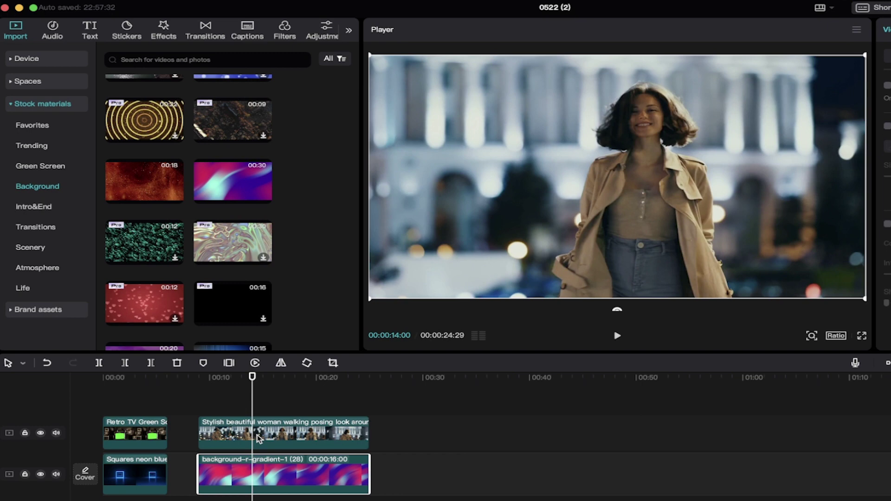
Turn on Auto removal for the walking woman clip and play it back to check the cutout.
{"action": "left_click", "coordinate": [259, 438]}
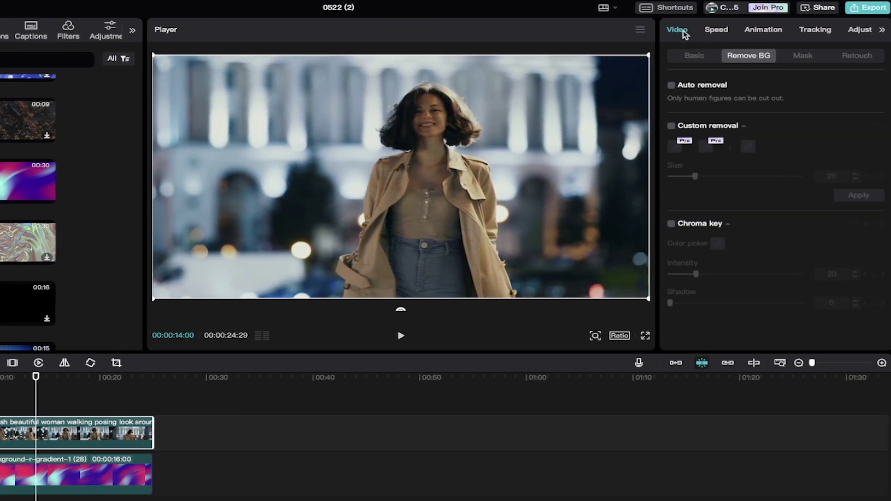
{"action": "left_click", "coordinate": [692, 56]}
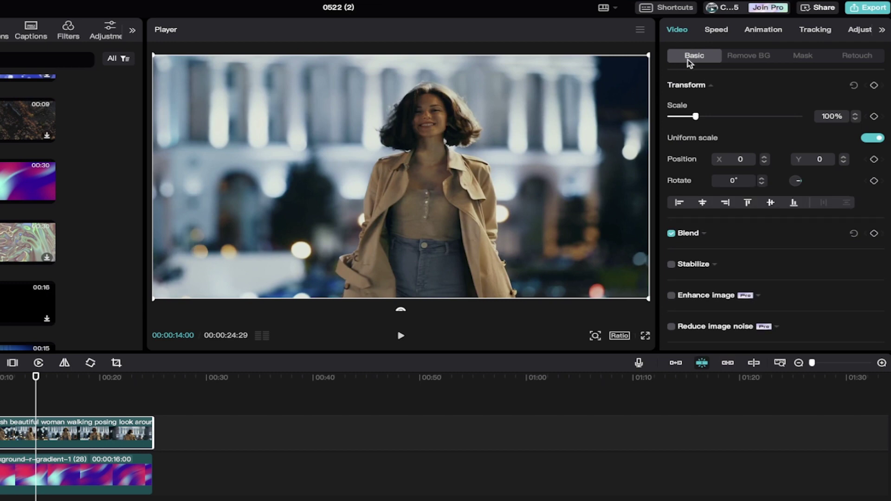
{"action": "left_click", "coordinate": [742, 56]}
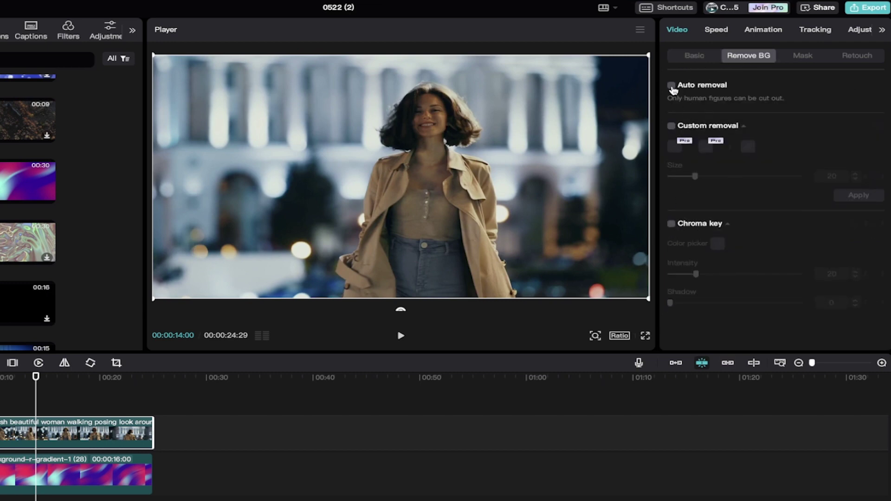
{"action": "left_click", "coordinate": [671, 87]}
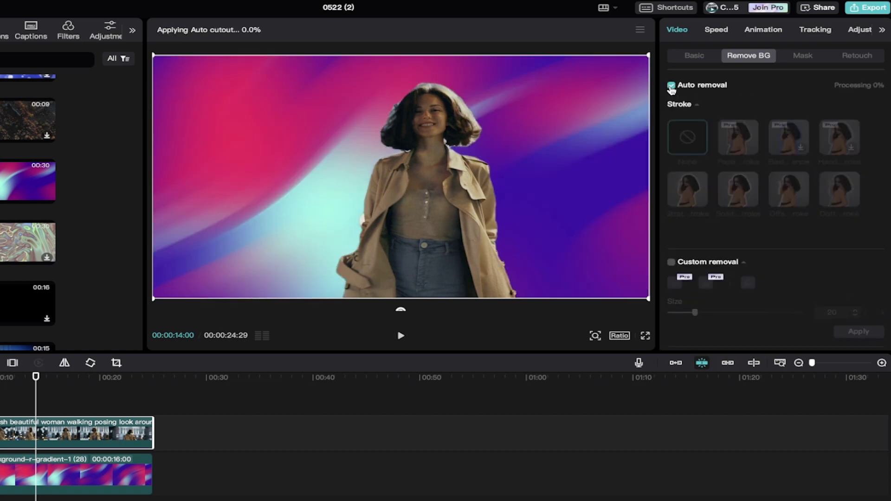
{"action": "left_click", "coordinate": [4, 388]}
{"action": "key", "text": "space"}
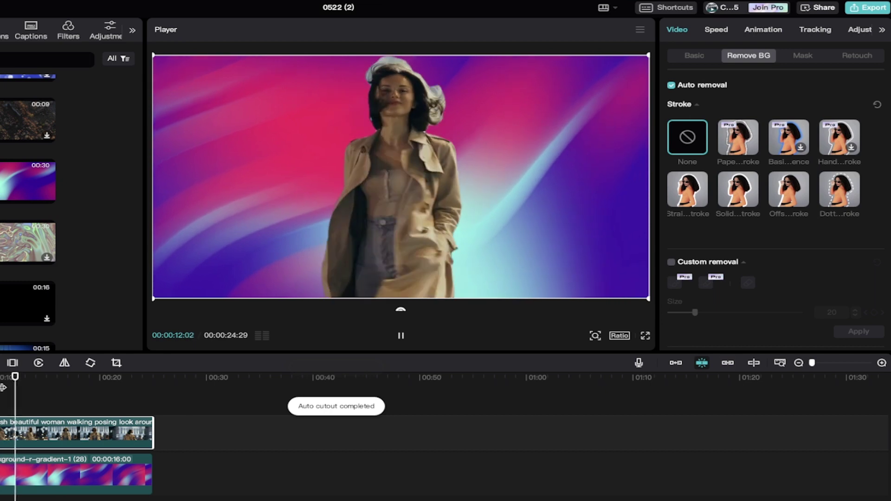
{"action": "key", "text": "space"}
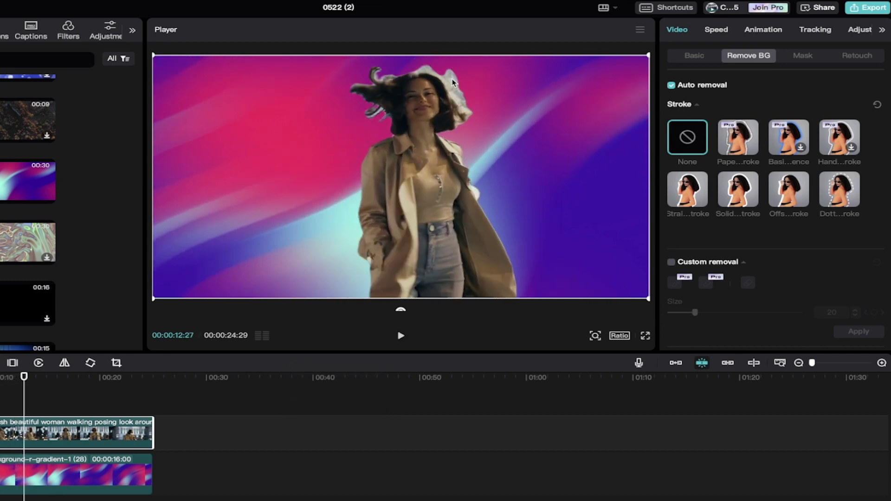
Scale the cut-out woman down into the lower right of the gradient and preview playback.
{"action": "left_click_drag", "start_coordinate": [157, 57], "coordinate": [464, 190]}
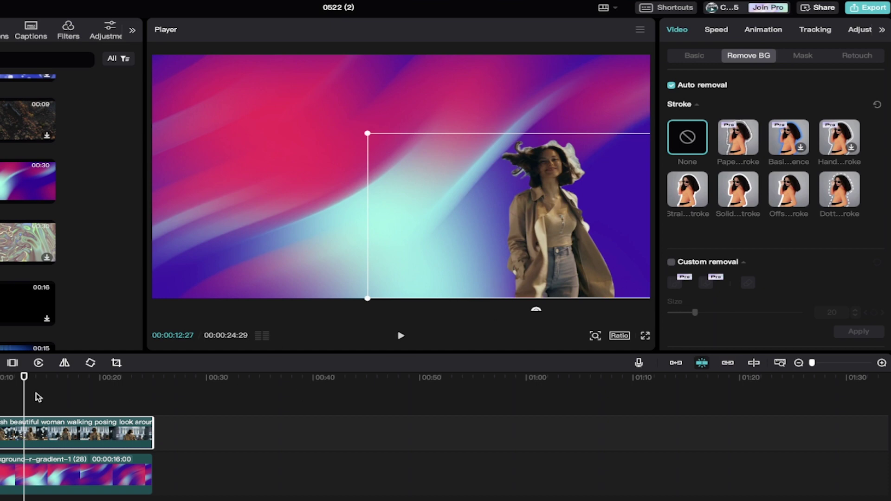
{"action": "key", "text": "space"}
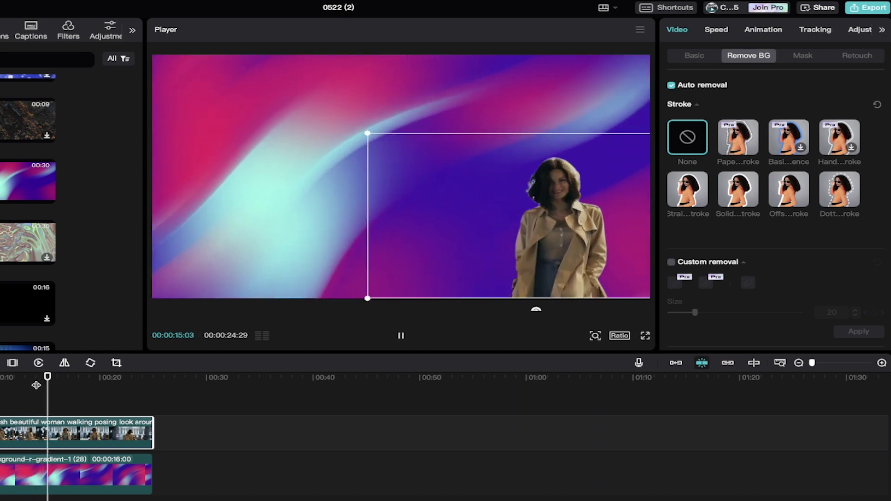
{"action": "key", "text": "space"}
{"action": "scroll", "coordinate": [706, 228], "scroll_direction": "down", "scroll_amount": 2}
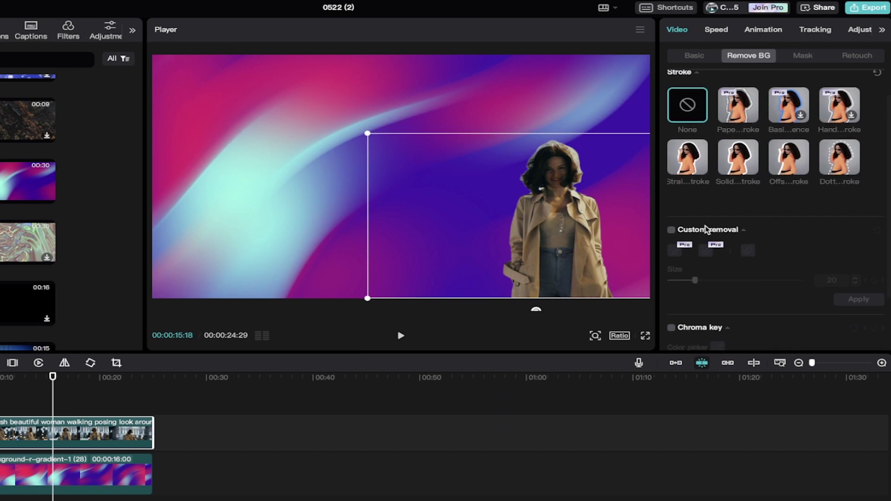
{"action": "scroll", "coordinate": [706, 229], "scroll_direction": "down", "scroll_amount": 2}
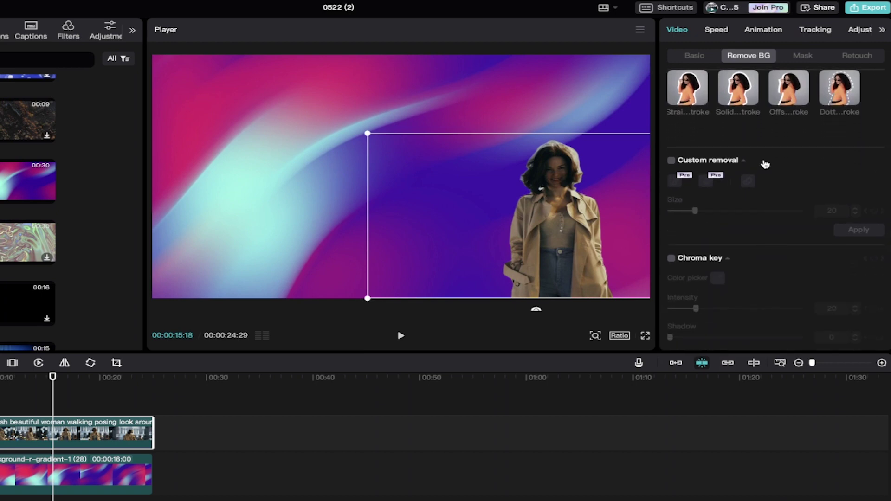
{"action": "scroll", "coordinate": [764, 165], "scroll_direction": "up", "scroll_amount": 3}
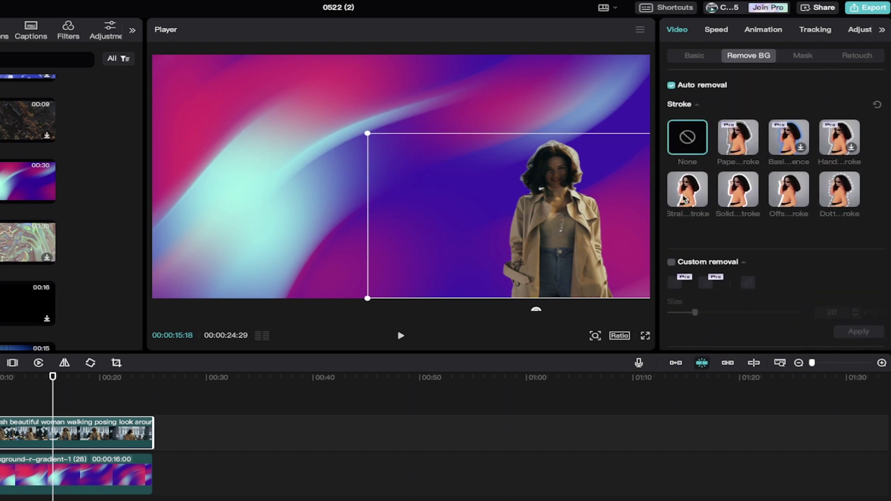
Compare the Straight, Solid, Offset and Dotted white stroke presets, settling on Solid.
{"action": "left_click", "coordinate": [685, 199]}
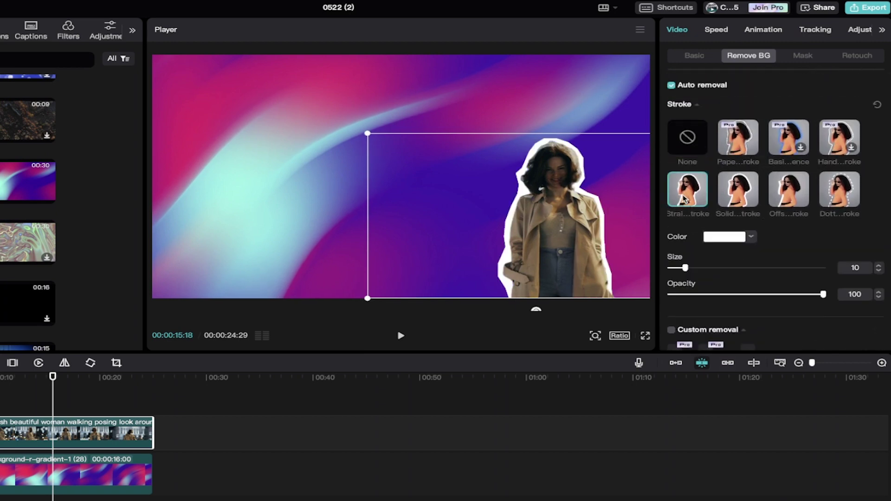
{"action": "left_click", "coordinate": [743, 196]}
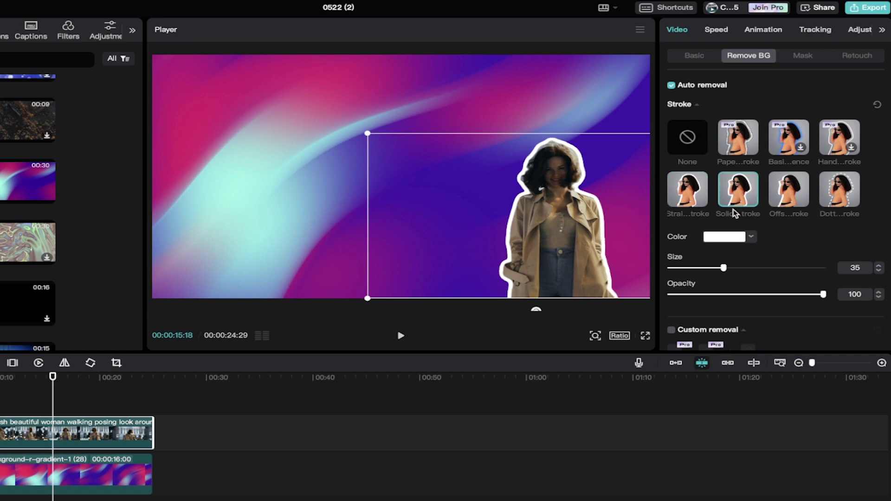
{"action": "left_click", "coordinate": [803, 189]}
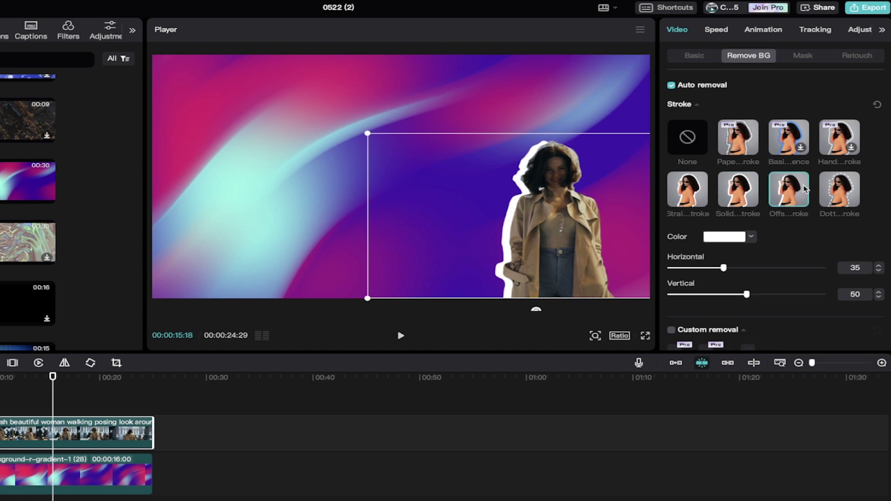
{"action": "left_click", "coordinate": [833, 197]}
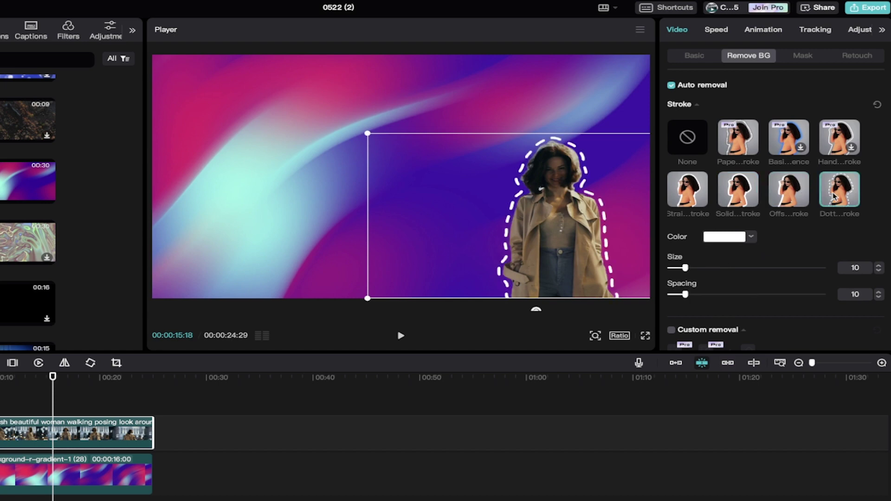
{"action": "left_click", "coordinate": [736, 199]}
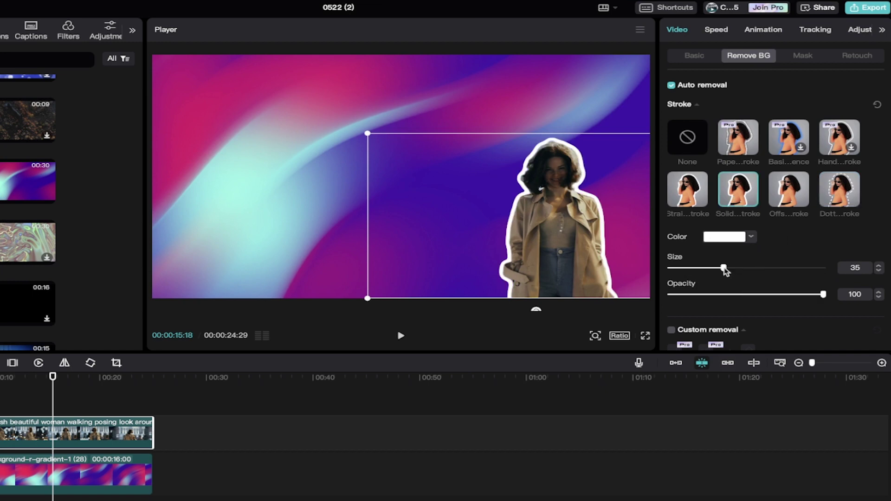
Set the stroke size to 51 and replay from about 10 seconds to review the outline.
{"action": "left_click_drag", "start_coordinate": [725, 272], "coordinate": [753, 272]}
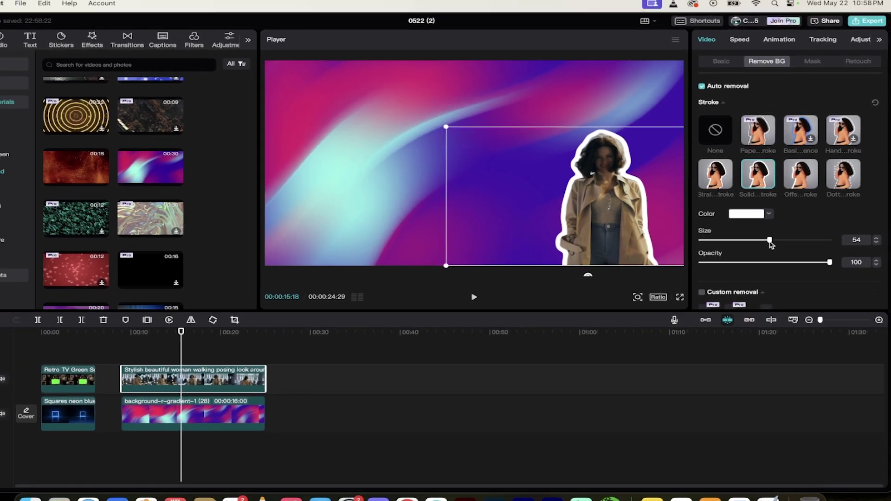
{"action": "left_click_drag", "start_coordinate": [771, 244], "coordinate": [763, 241]}
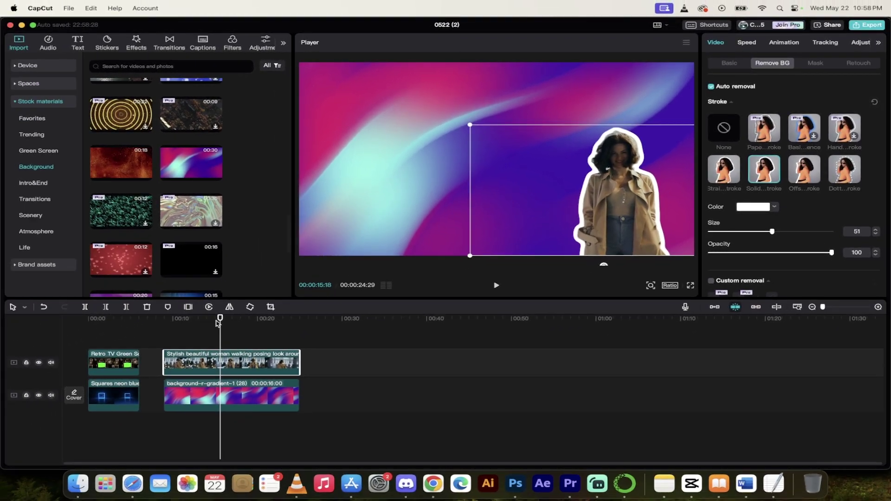
{"action": "left_click_drag", "start_coordinate": [217, 324], "coordinate": [175, 327]}
{"action": "key", "text": "space"}
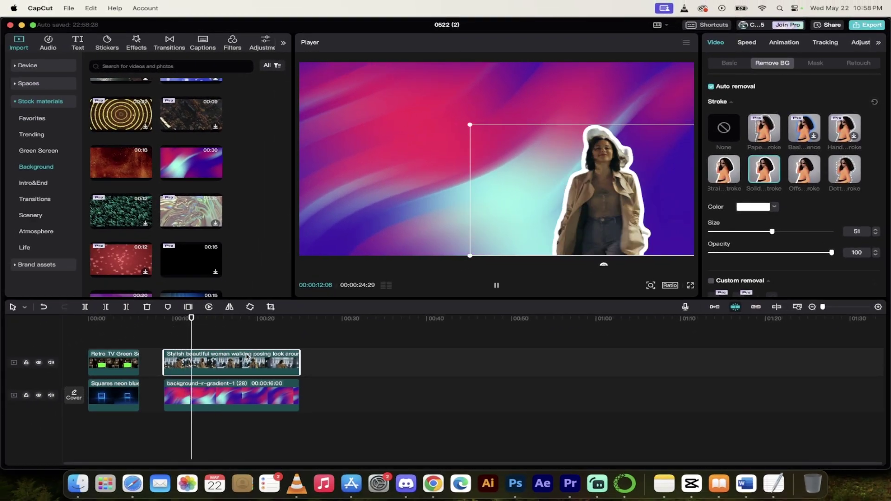
{"action": "key", "text": "space"}
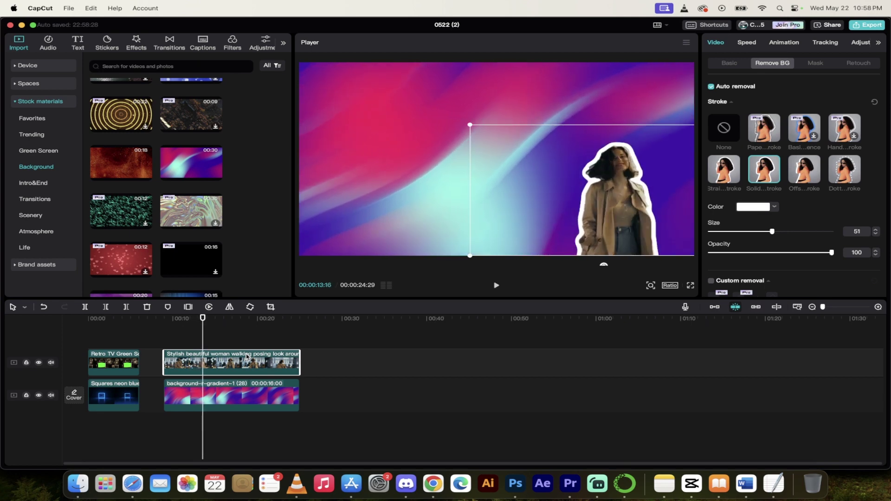